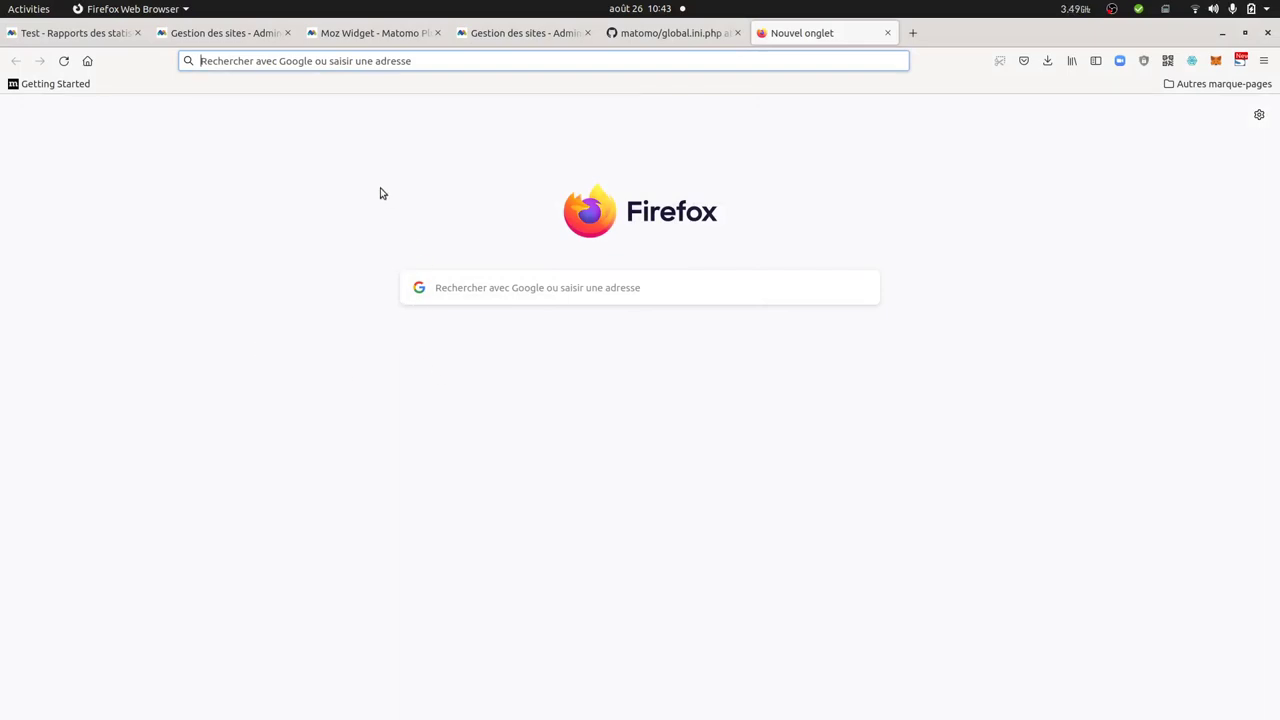
Switch to the Moz Widget marketplace tab and open the full Plugins list.
click(371, 44)
scroll(391, 368, up, 10)
scroll(420, 340, up, 5)
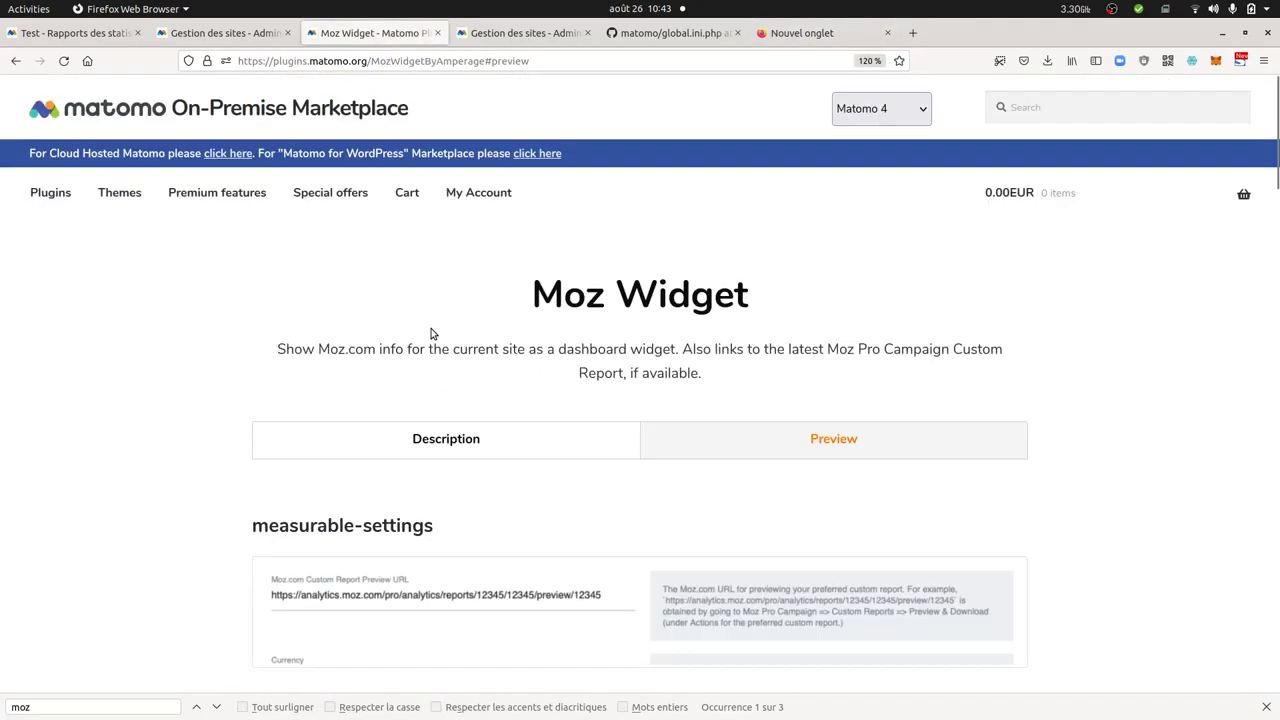
click(50, 192)
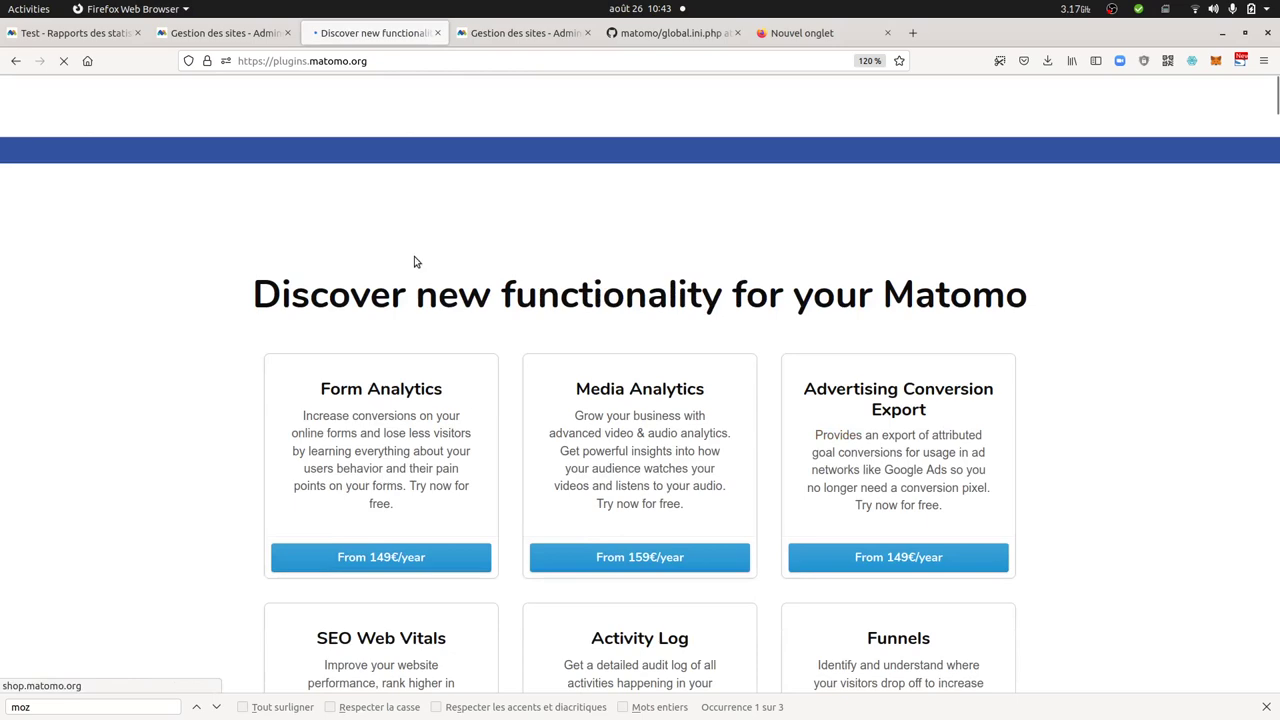
scroll(503, 360, down, 4)
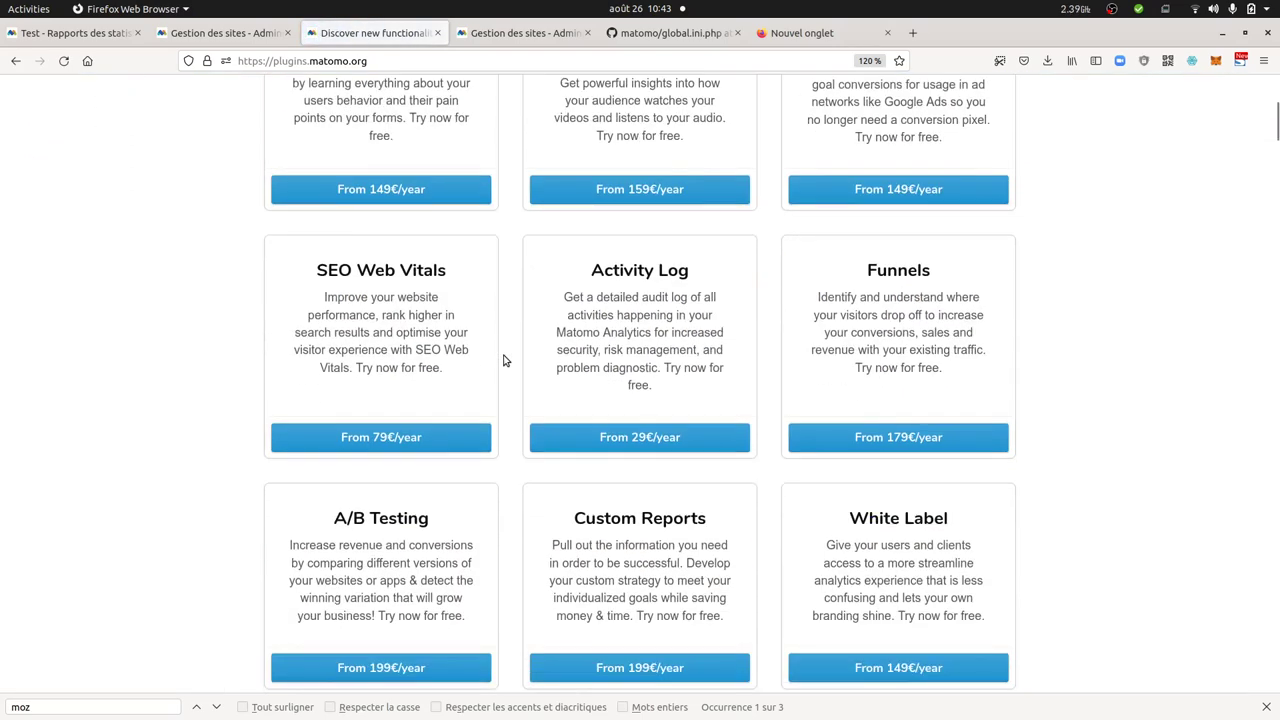
Find 'face', open the Facebook Page Widget plugin page, and view its Preview.
key(ctrl+f)
text(face)
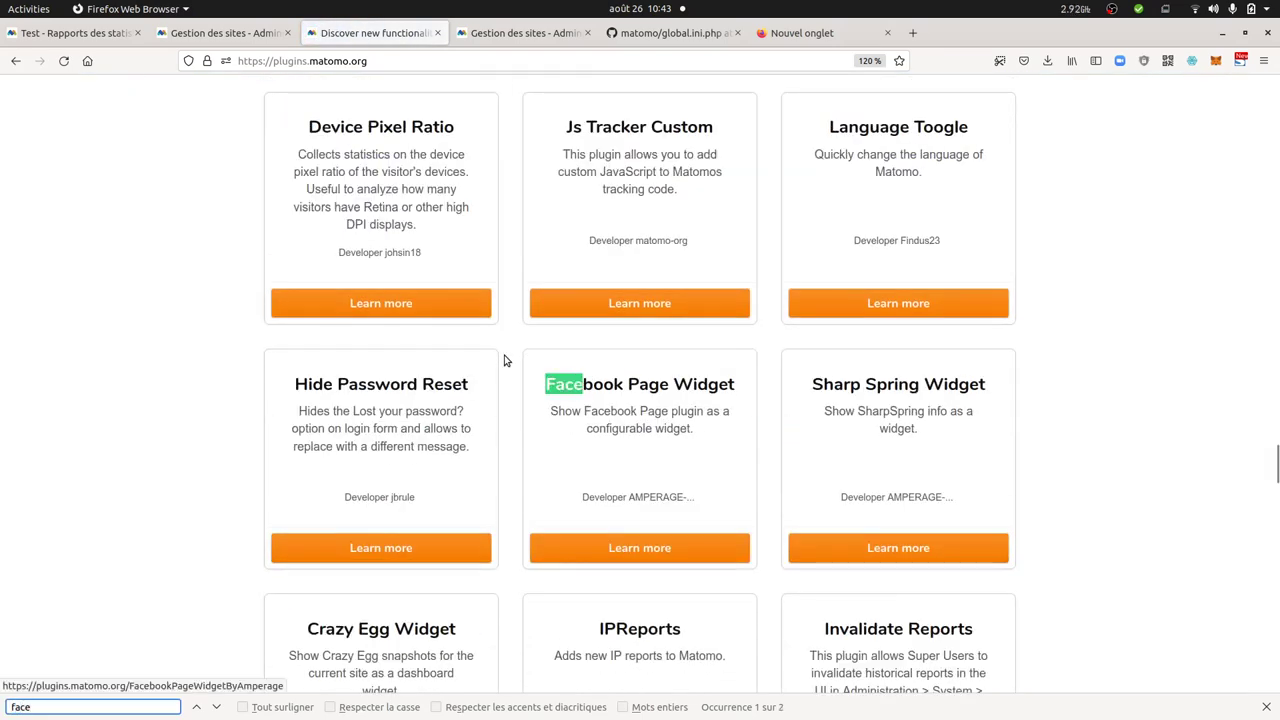
click(626, 383)
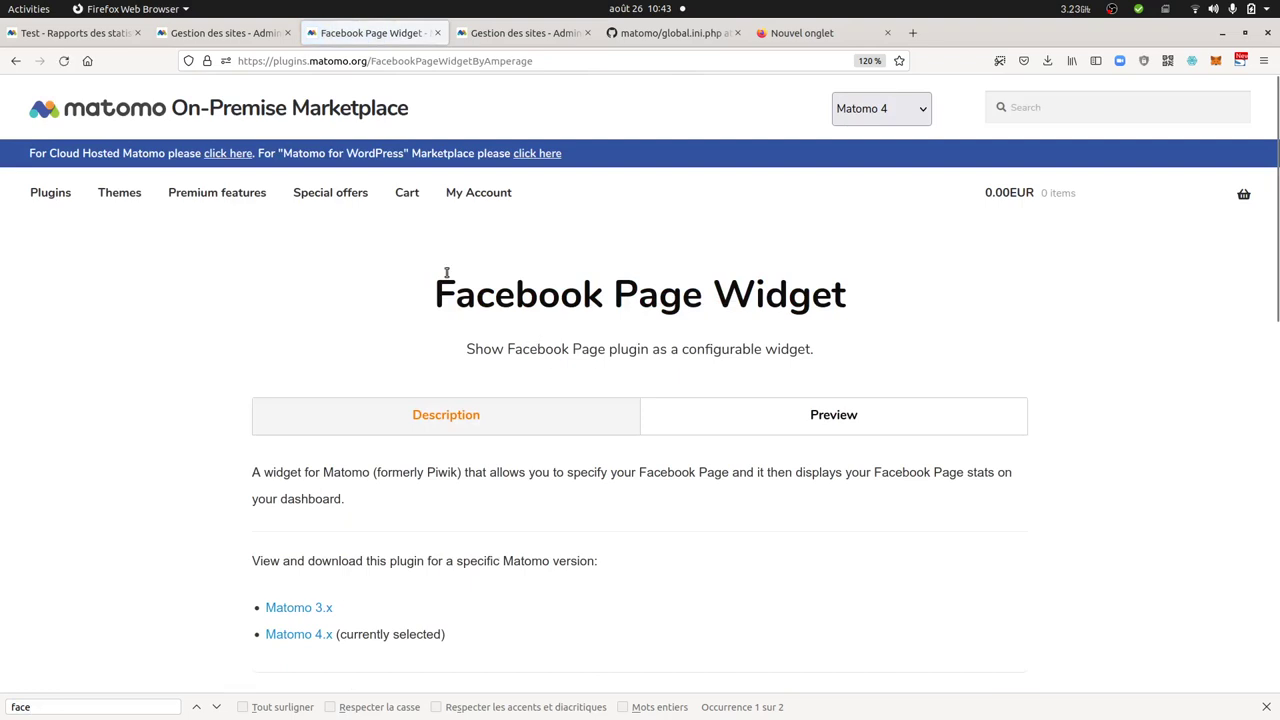
drag(434, 294, 874, 290)
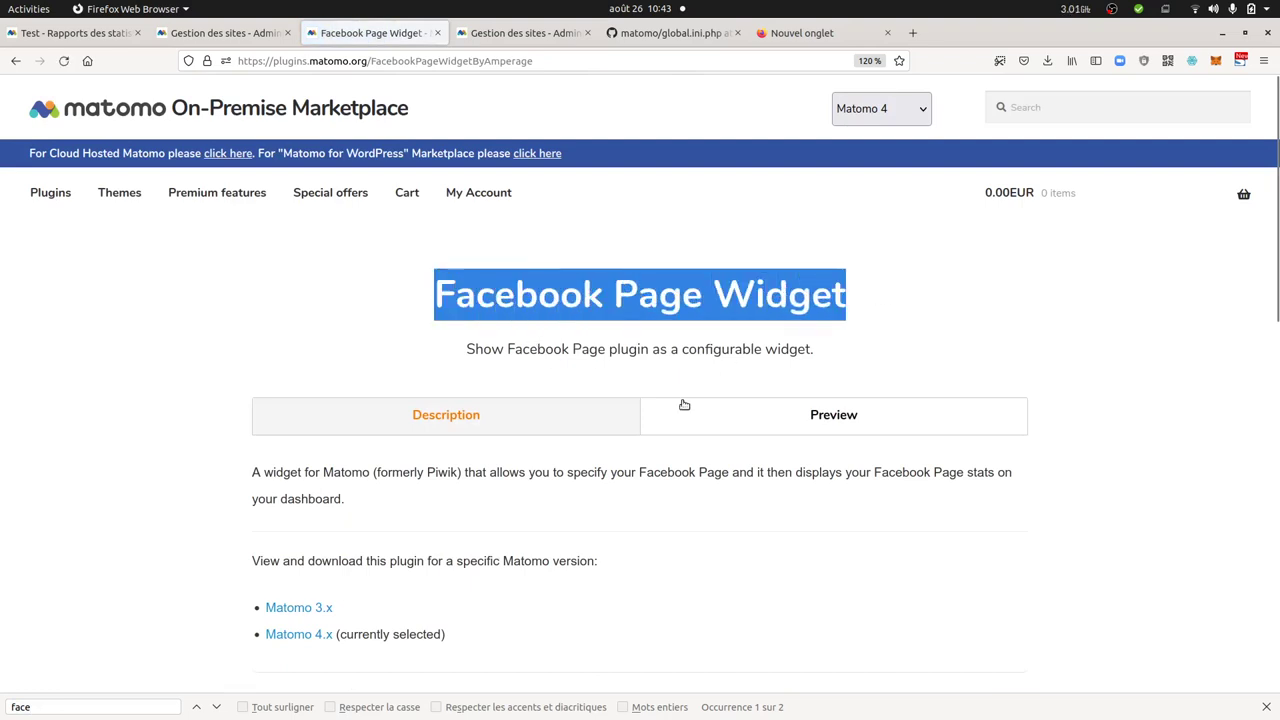
click(726, 430)
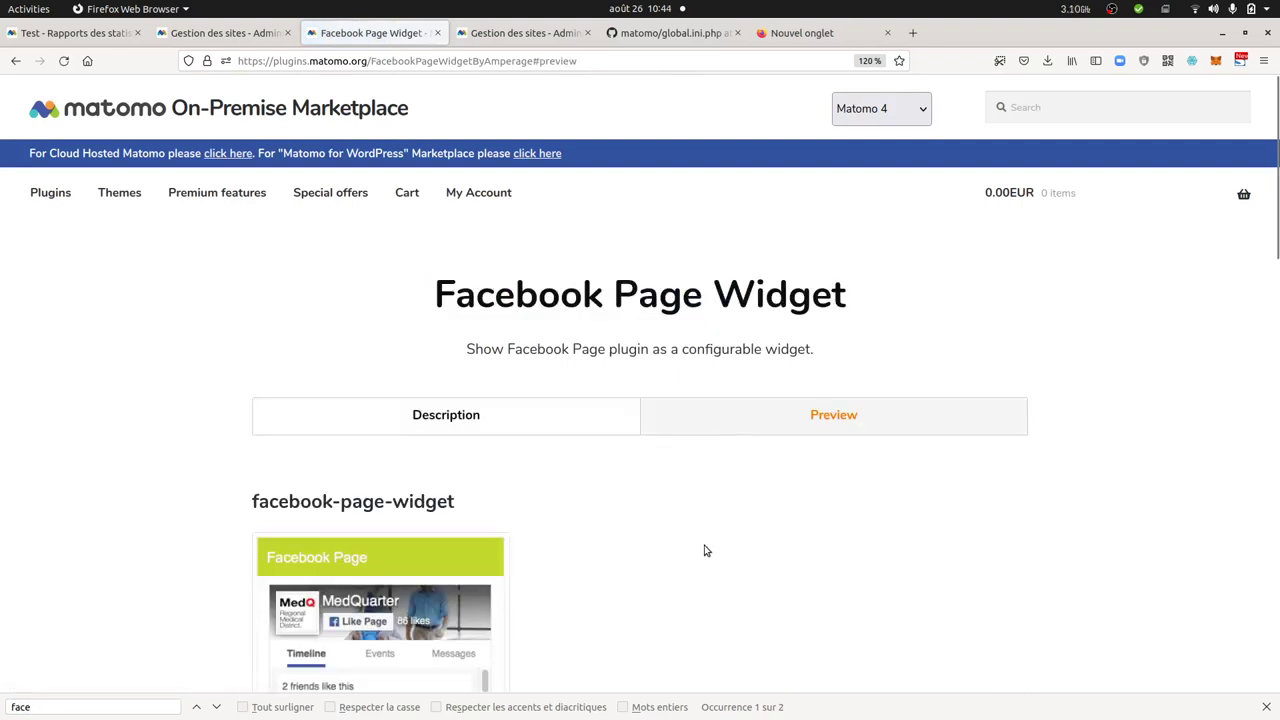
scroll(517, 434, down, 5)
scroll(456, 502, up, 5)
Switch to the Matomo dashboard tab and open Administration from the gear icon.
click(80, 33)
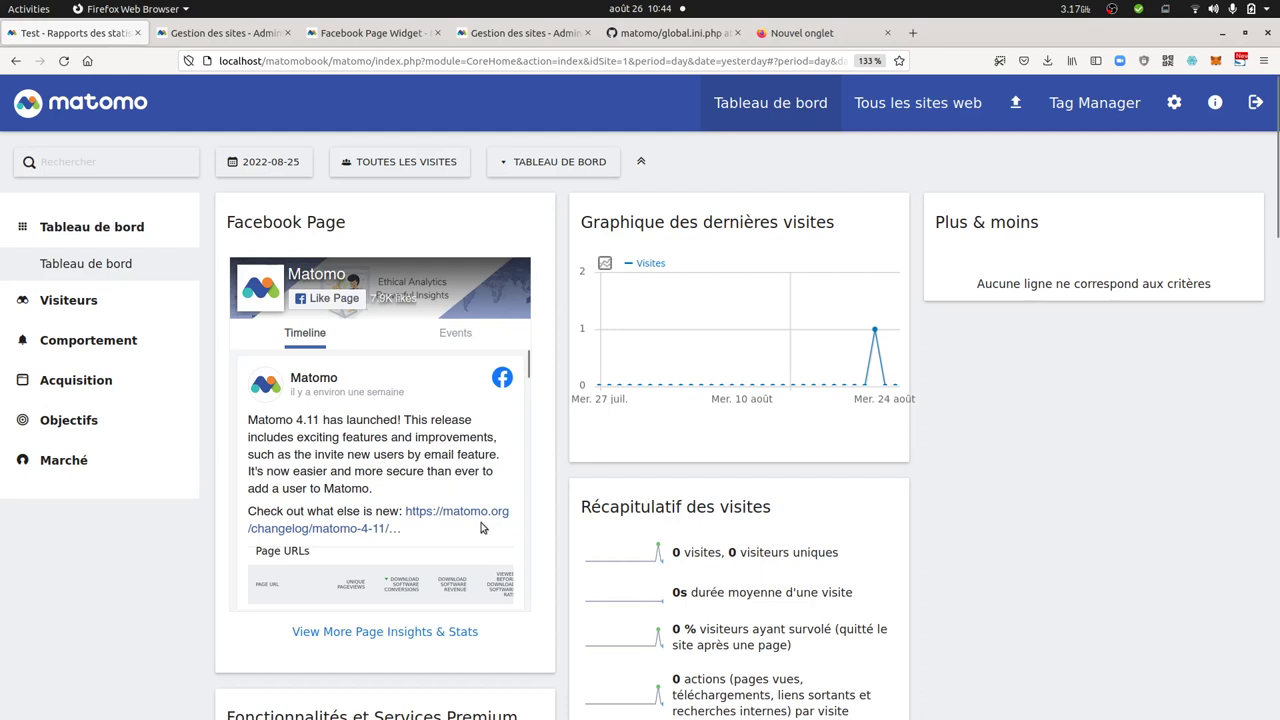
mouse_move(717, 323)
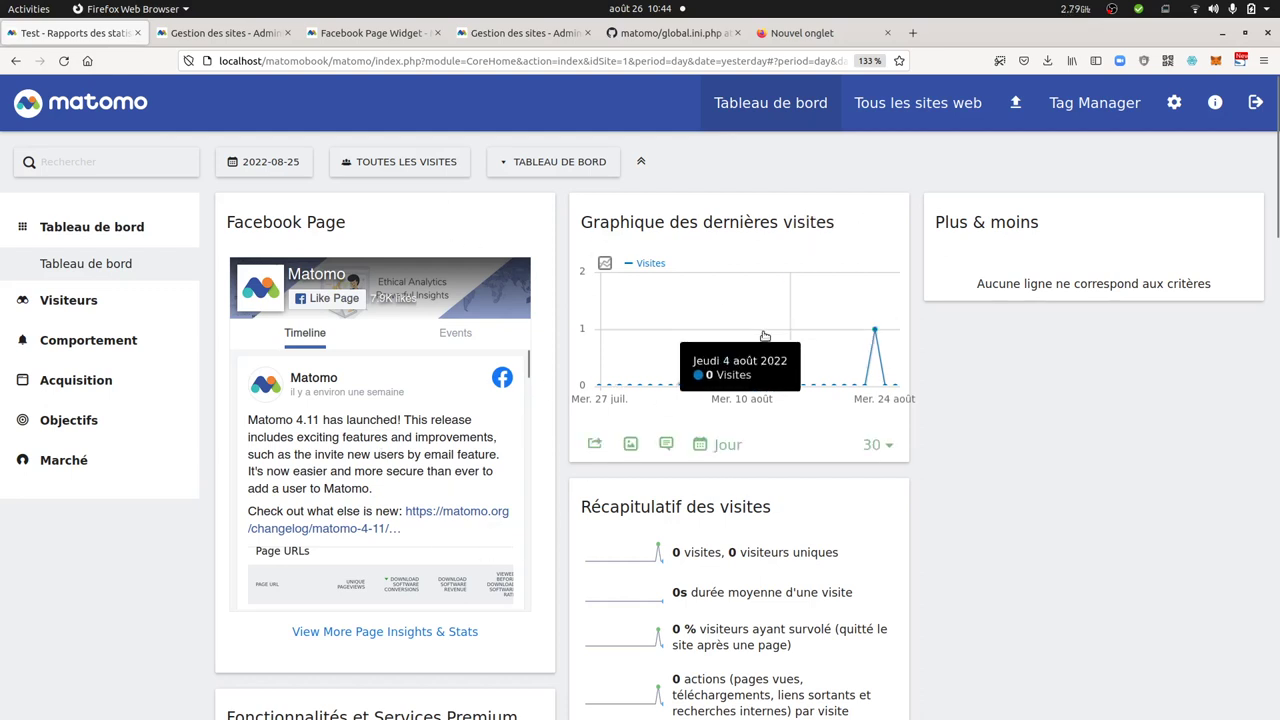
click(1165, 104)
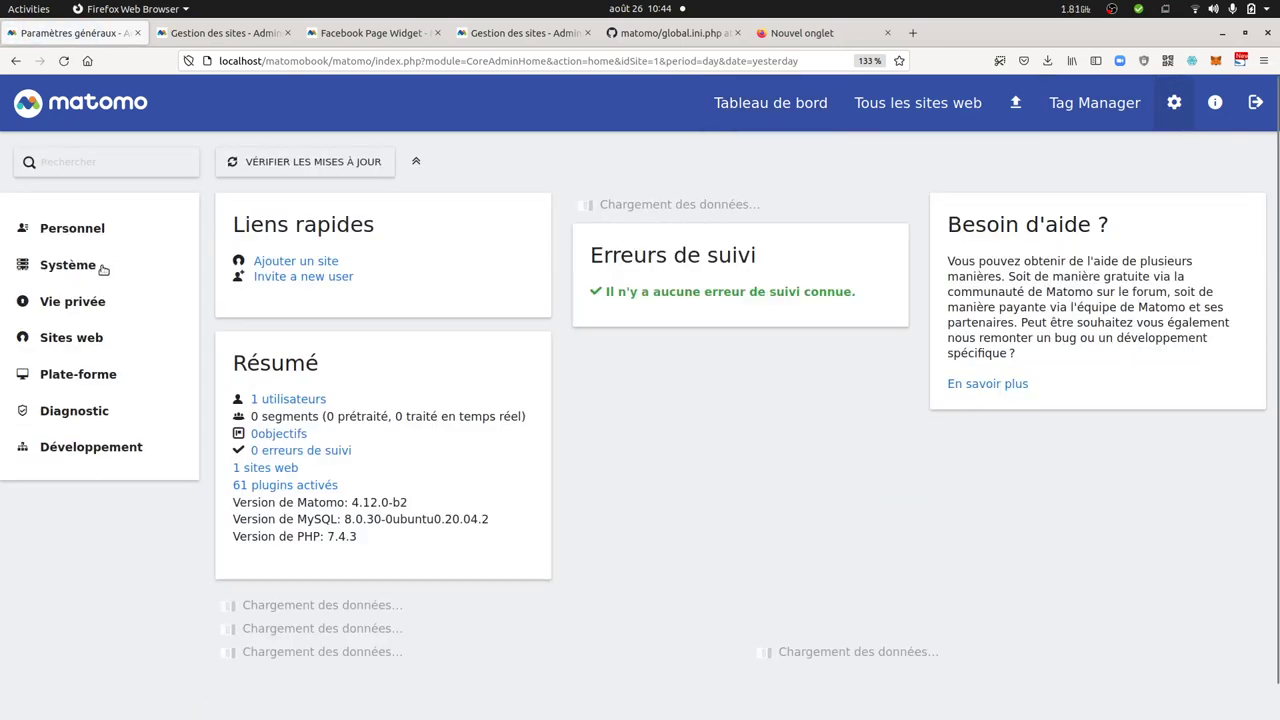
Edit the Test site under Websites > Gérer and check its Facebook Page URL field.
click(86, 341)
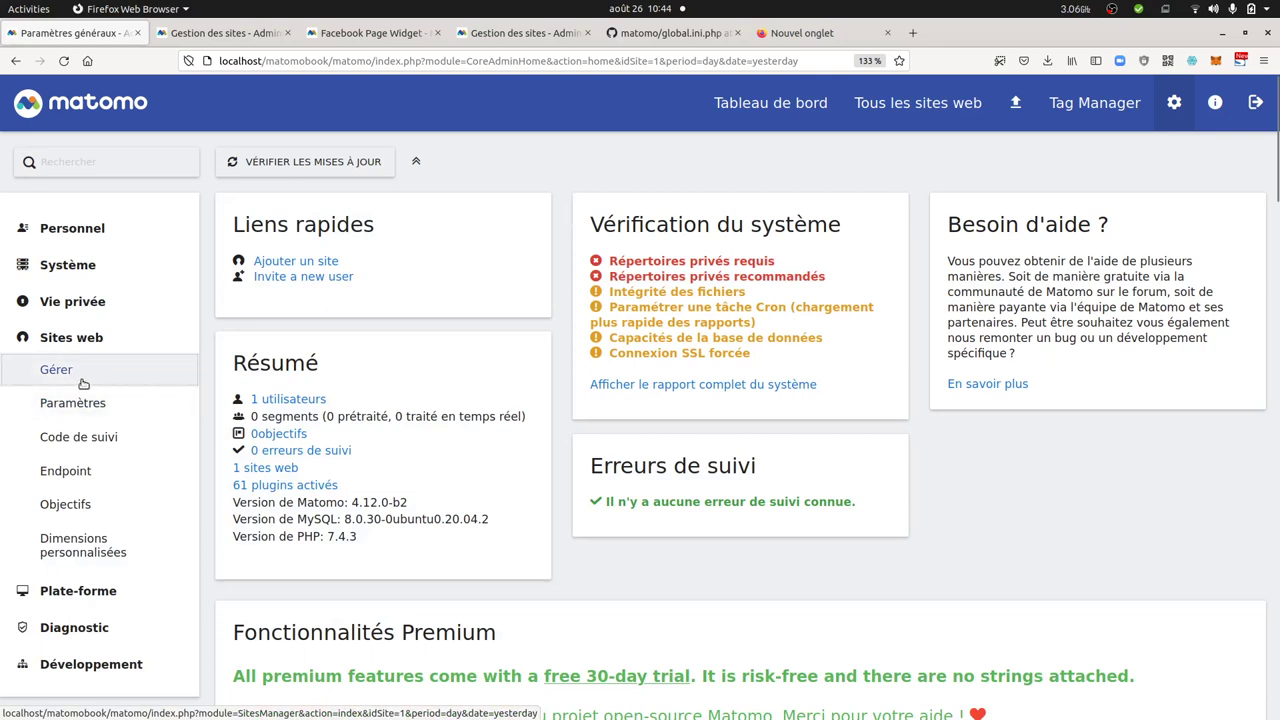
click(83, 383)
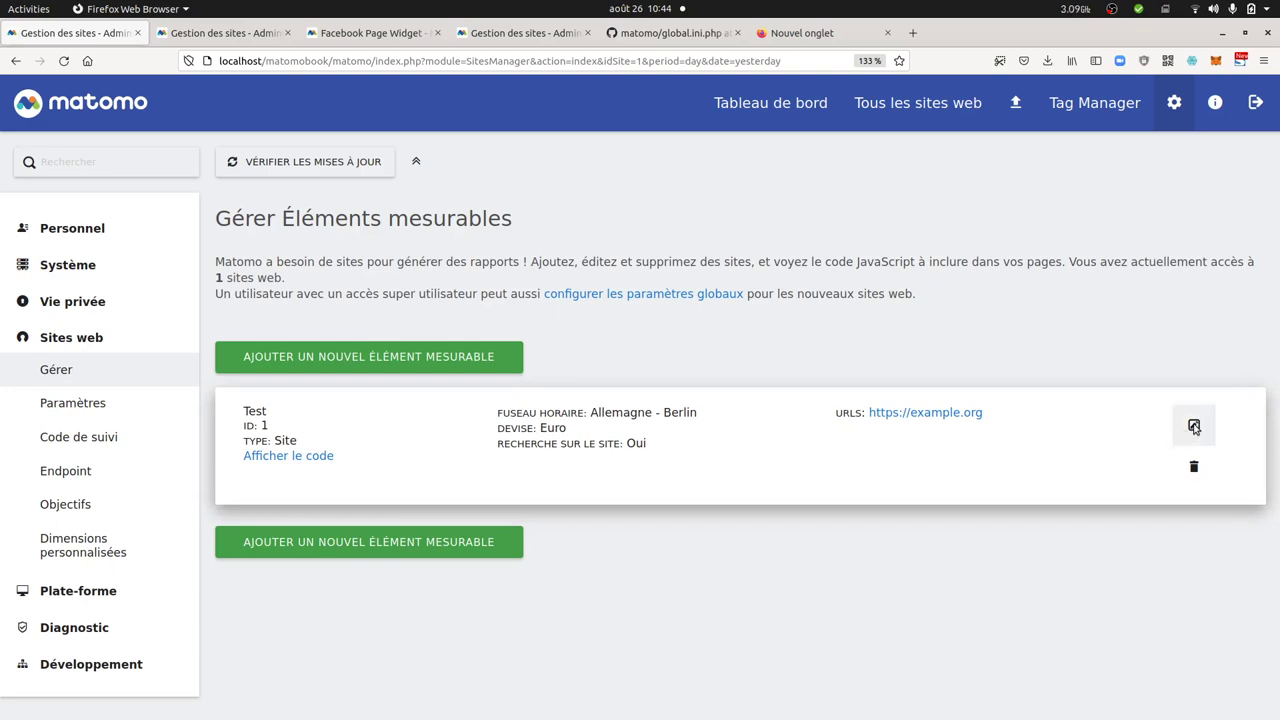
click(1194, 427)
scroll(811, 434, down, 5)
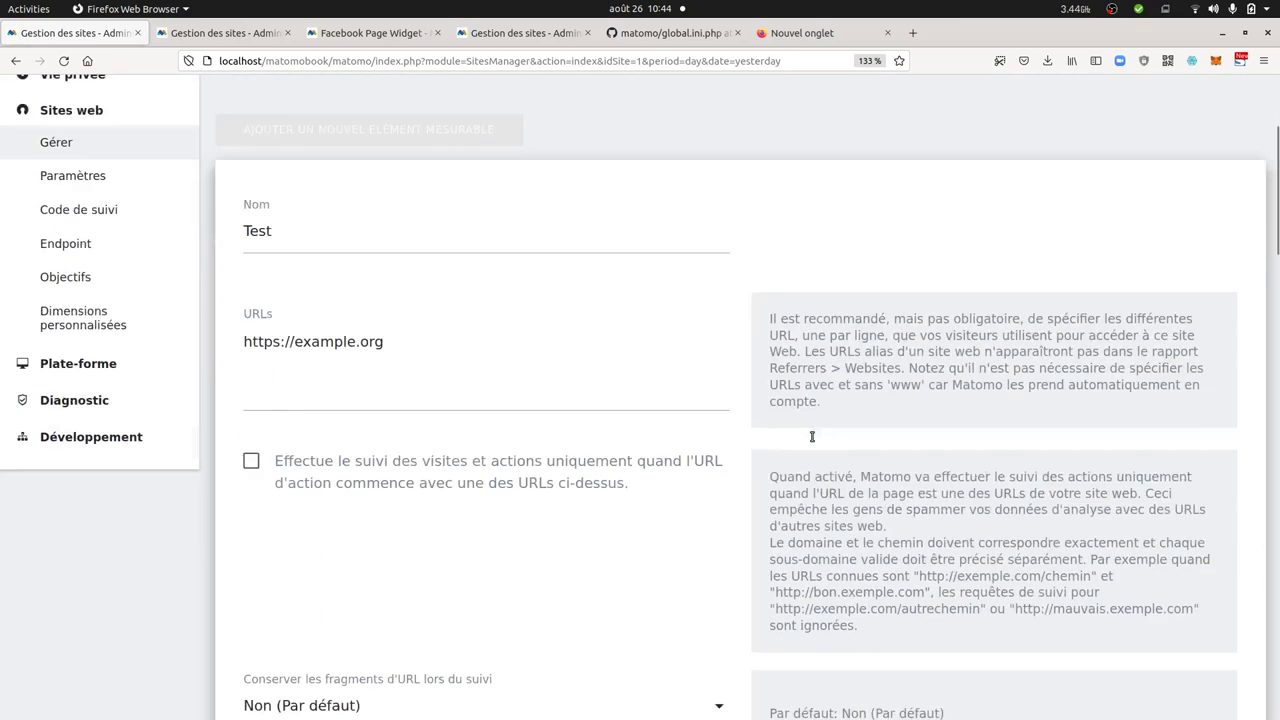
scroll(811, 437, down, 20)
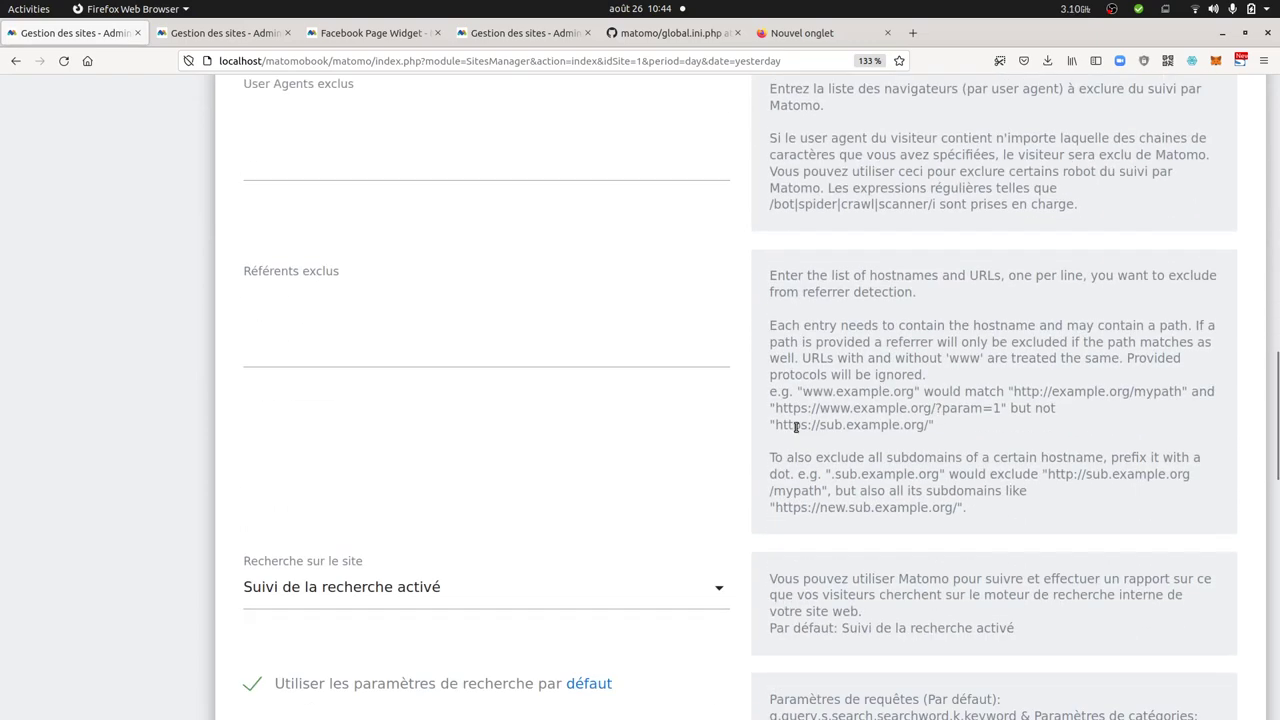
scroll(786, 432, down, 11)
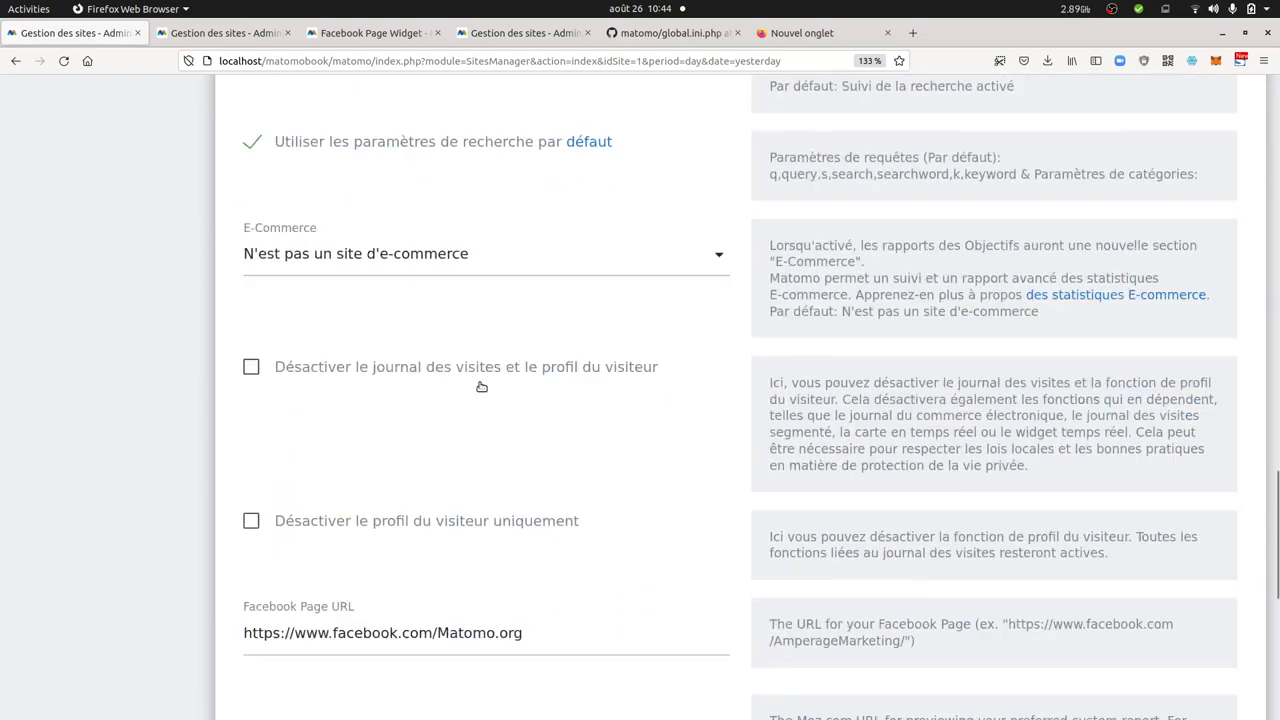
scroll(479, 388, down, 1)
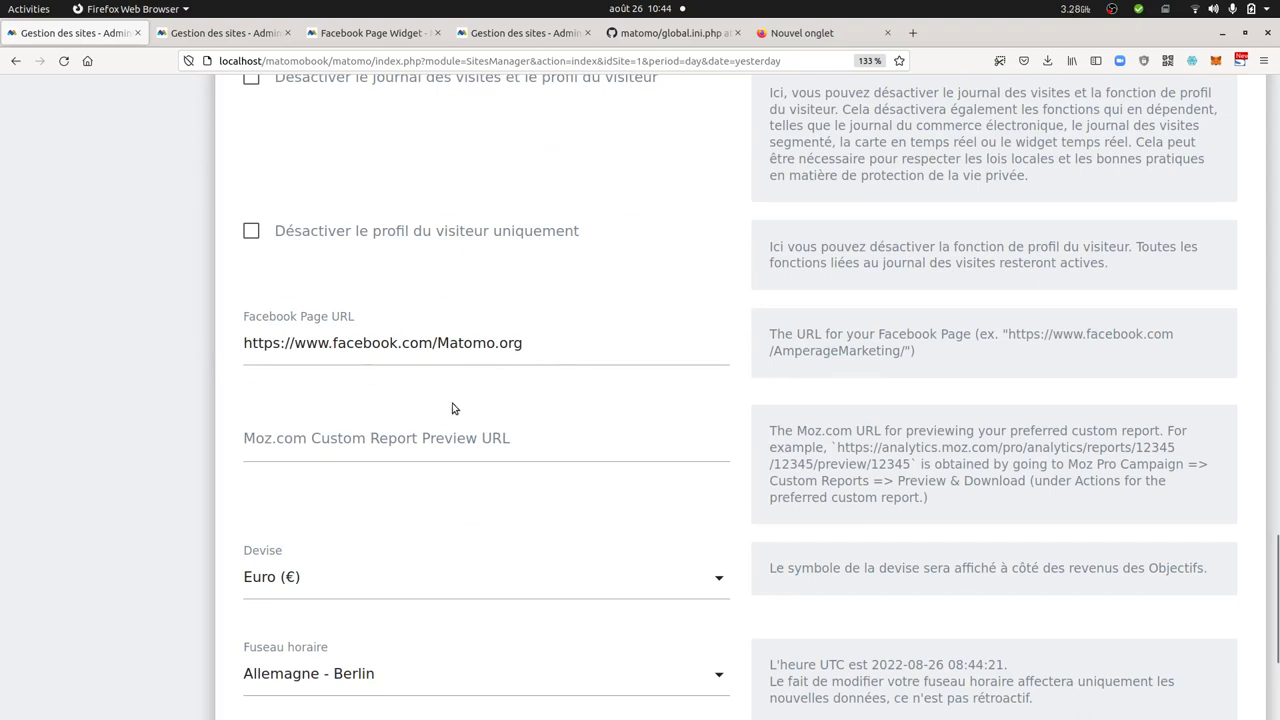
scroll(455, 410, up, 2)
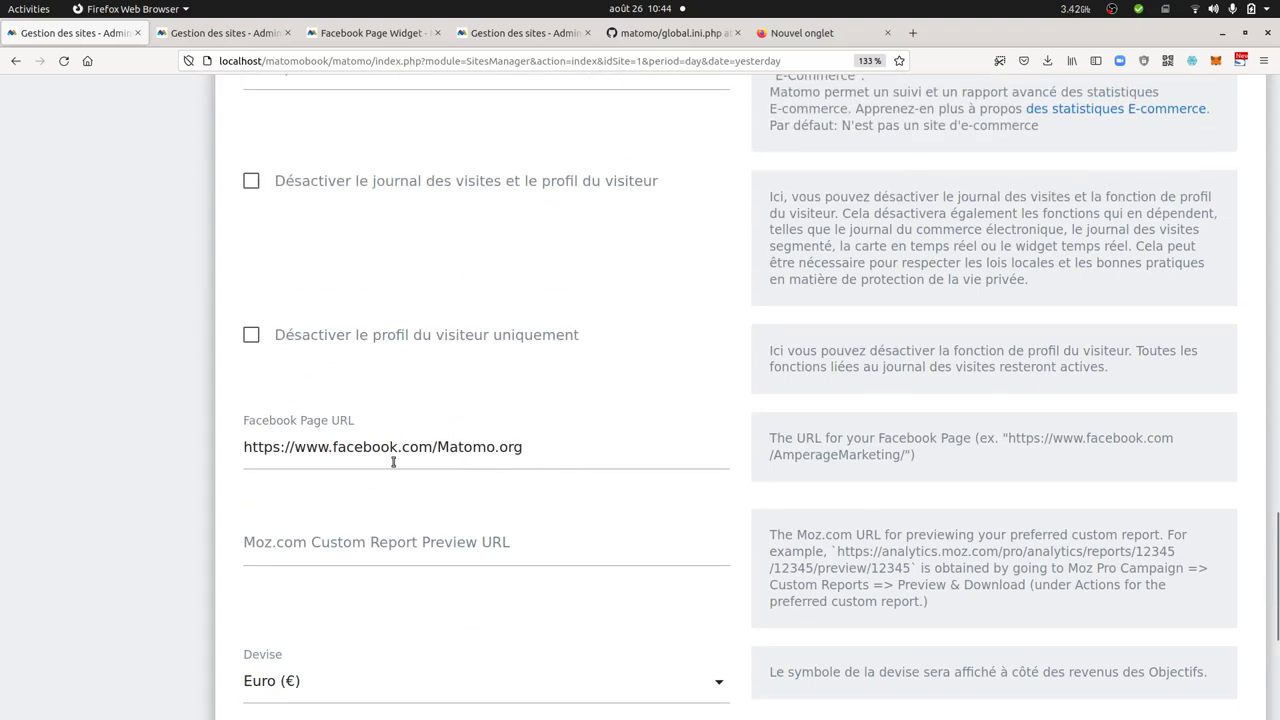
scroll(533, 479, up, 10)
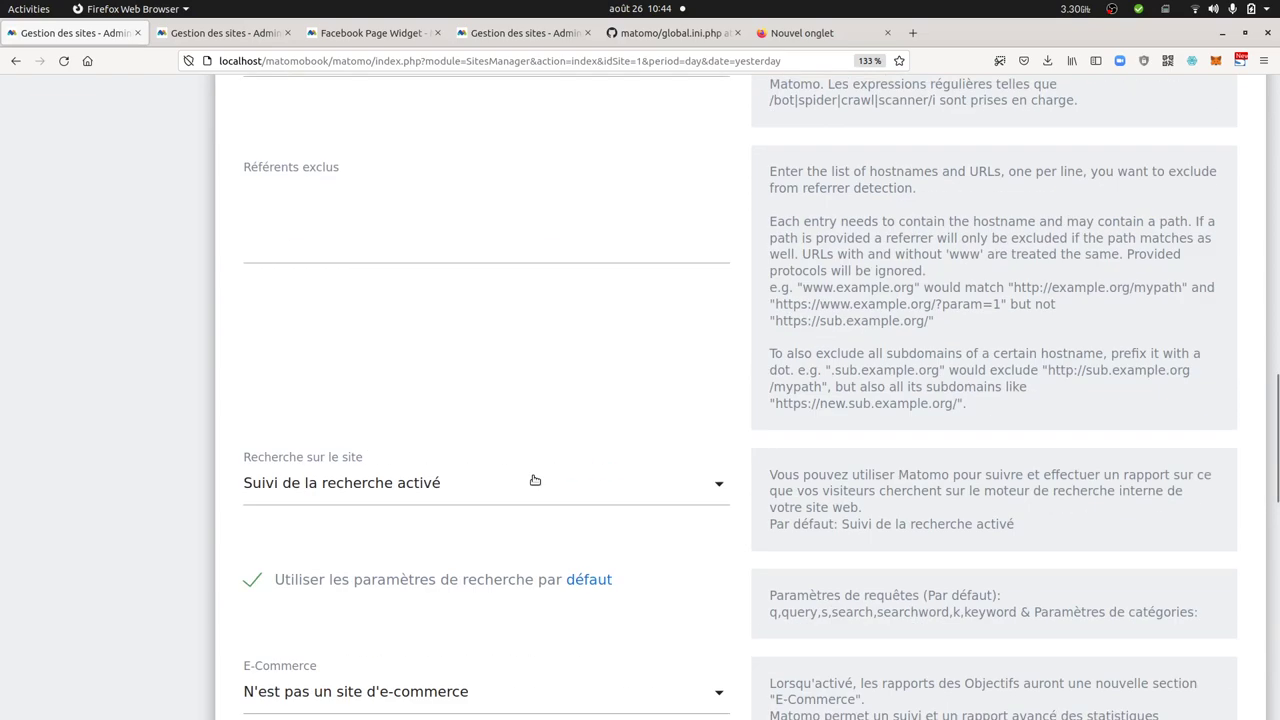
scroll(535, 478, up, 10)
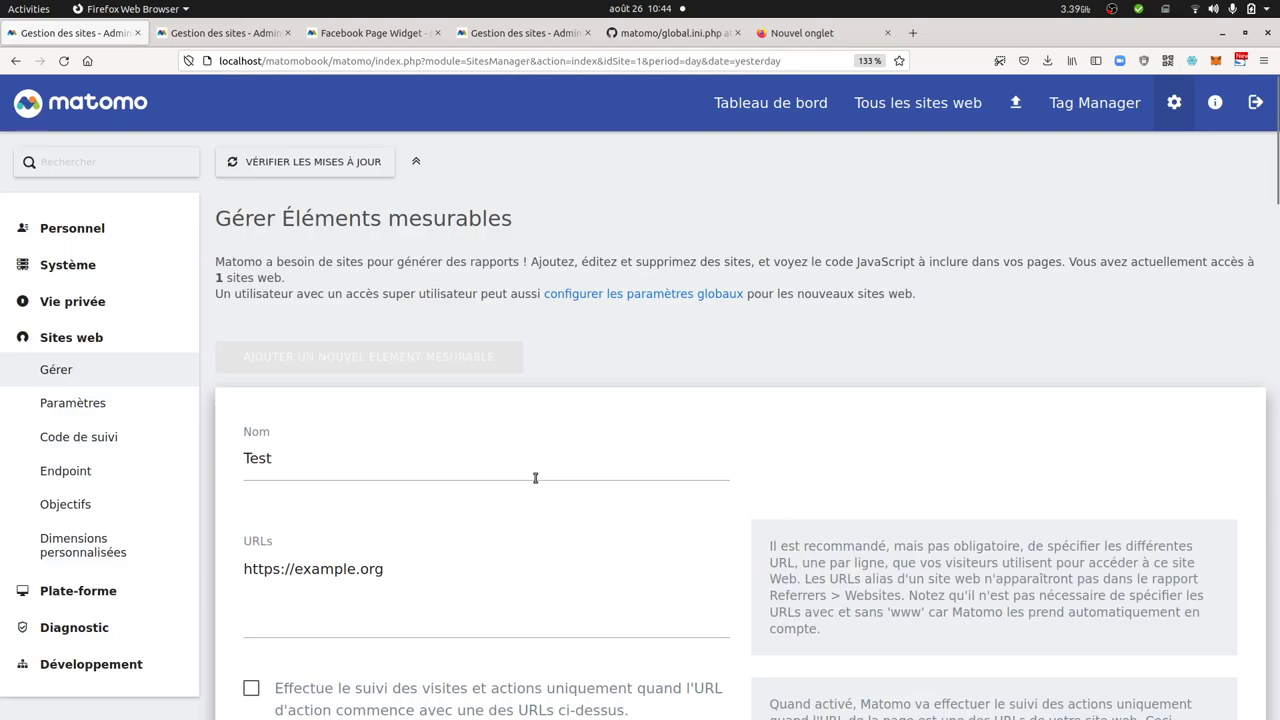
Return to Tableau de bord and view Ajouter un gadget > Social > Facebook Page.
click(768, 106)
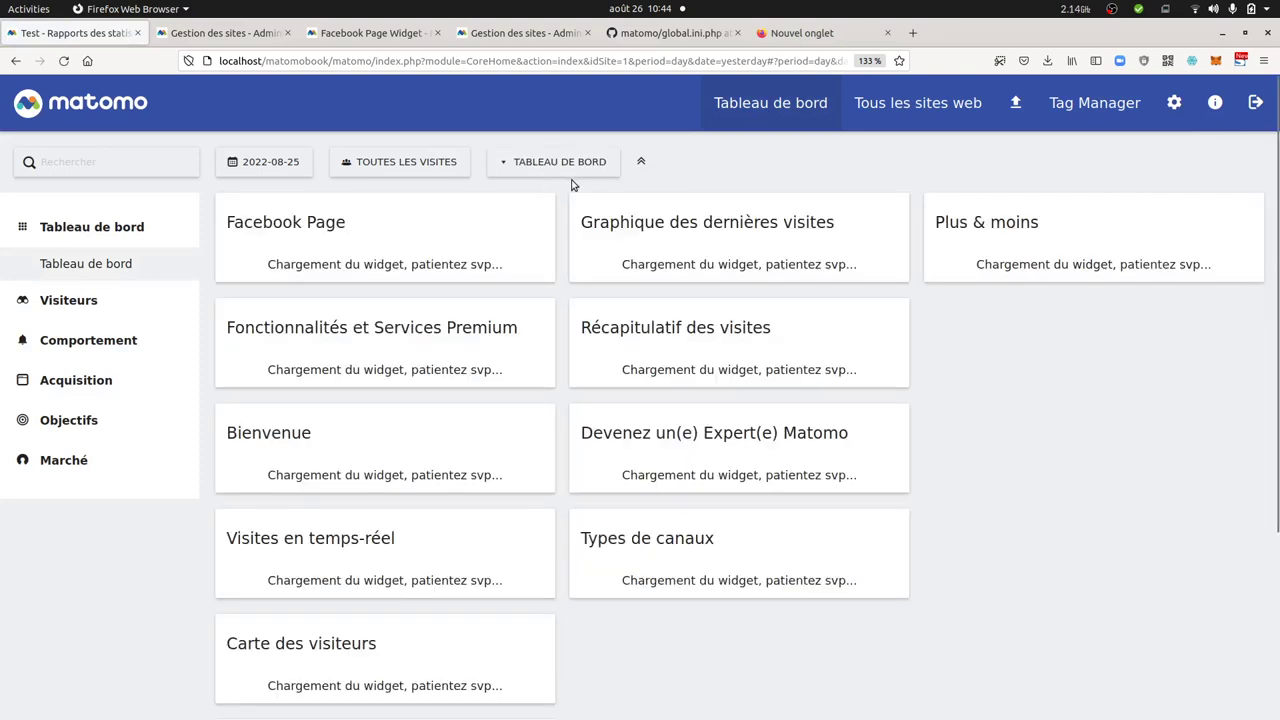
click(576, 166)
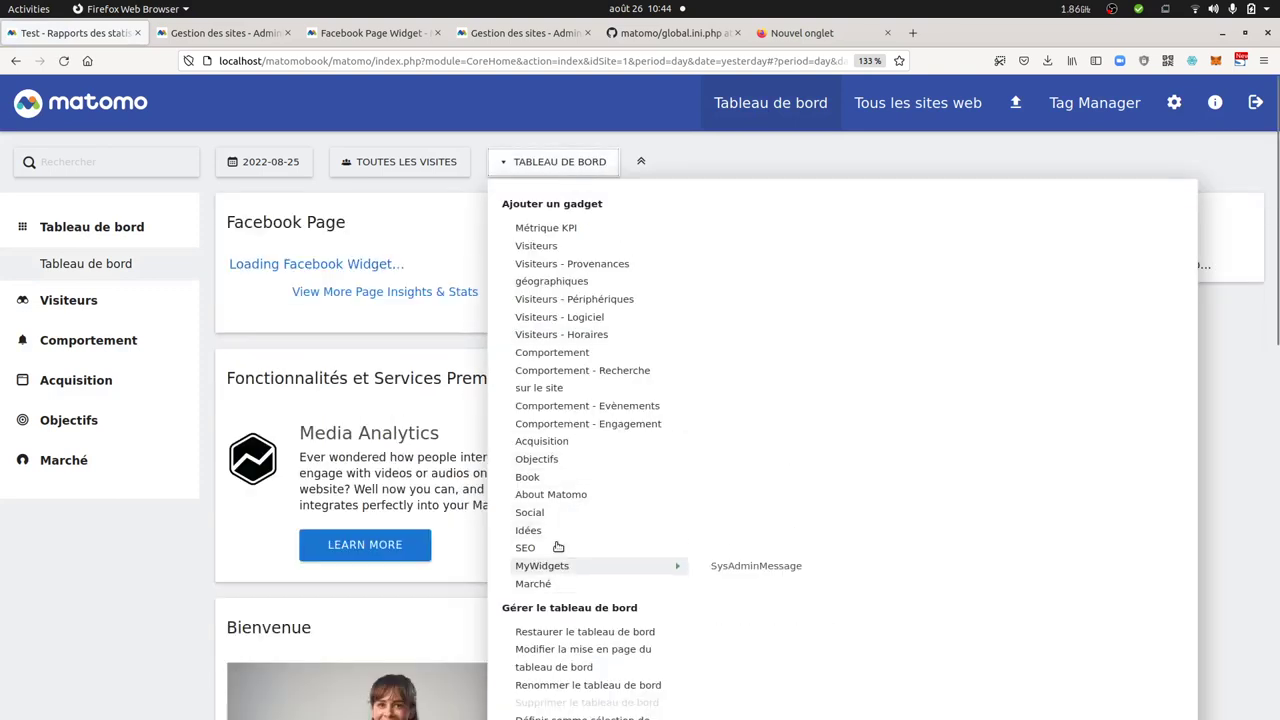
mouse_move(578, 519)
mouse_move(750, 516)
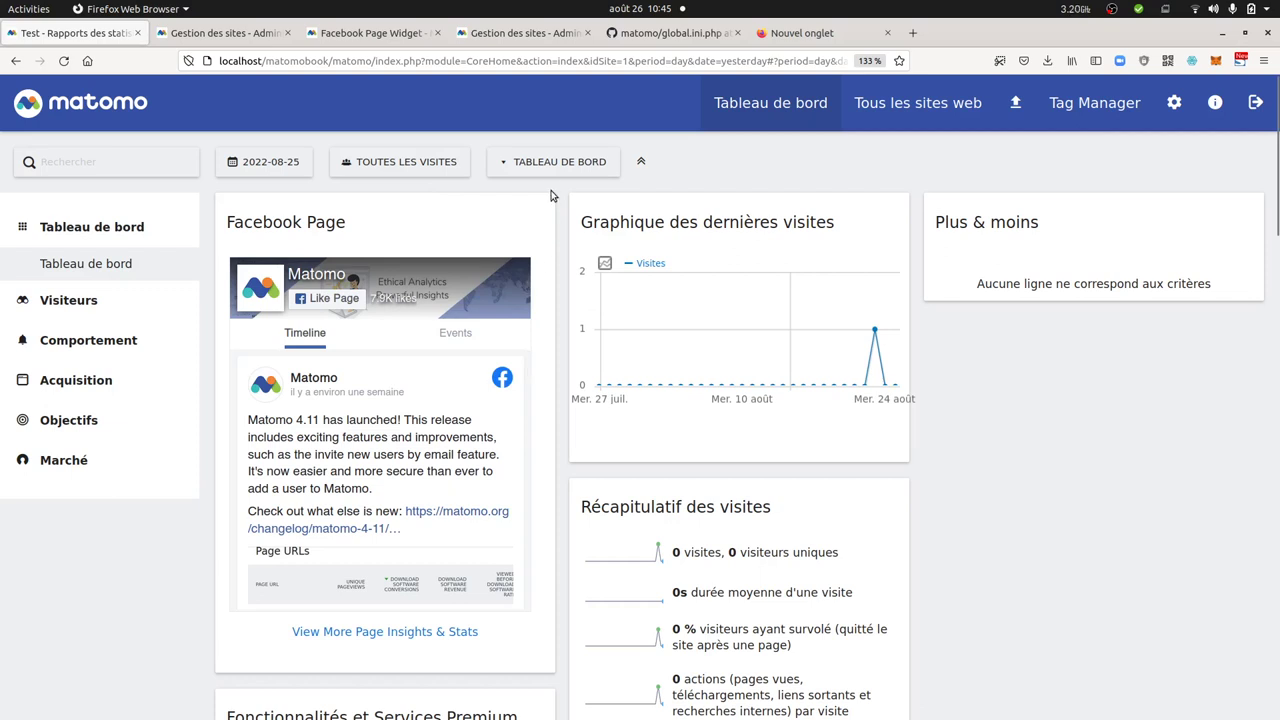
mouse_move(548, 198)
Change csp report only from 1 to 0 in global.ini.php, save, and reload the dashboard.
mouse_move(2, 540)
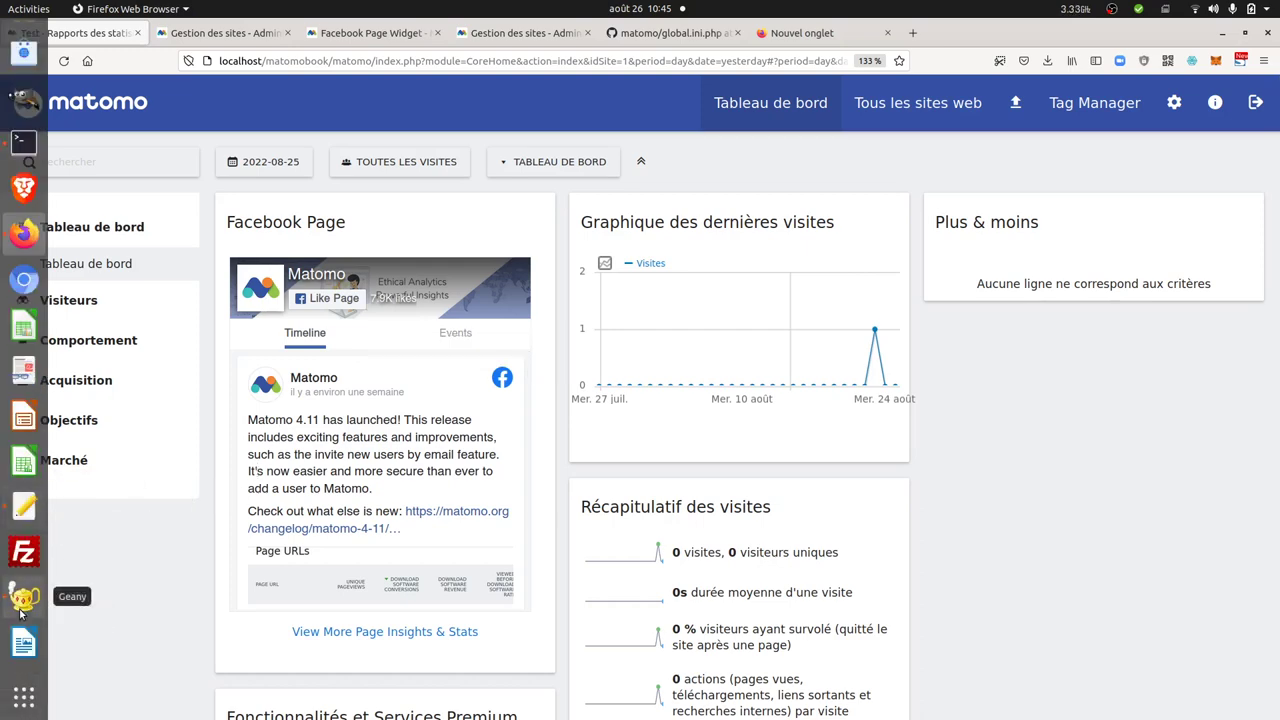
click(20, 610)
key(Right)
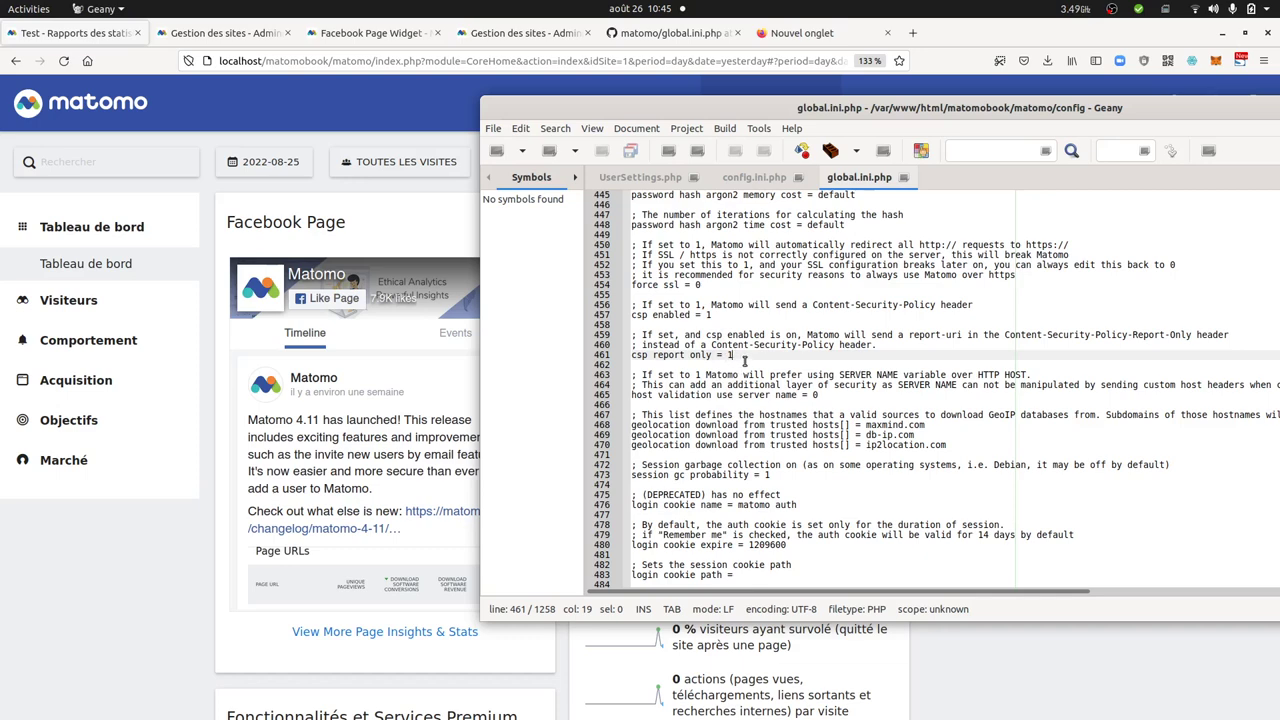
key(BackSpace)
key(ctrl+s)
click(337, 135)
click(63, 61)
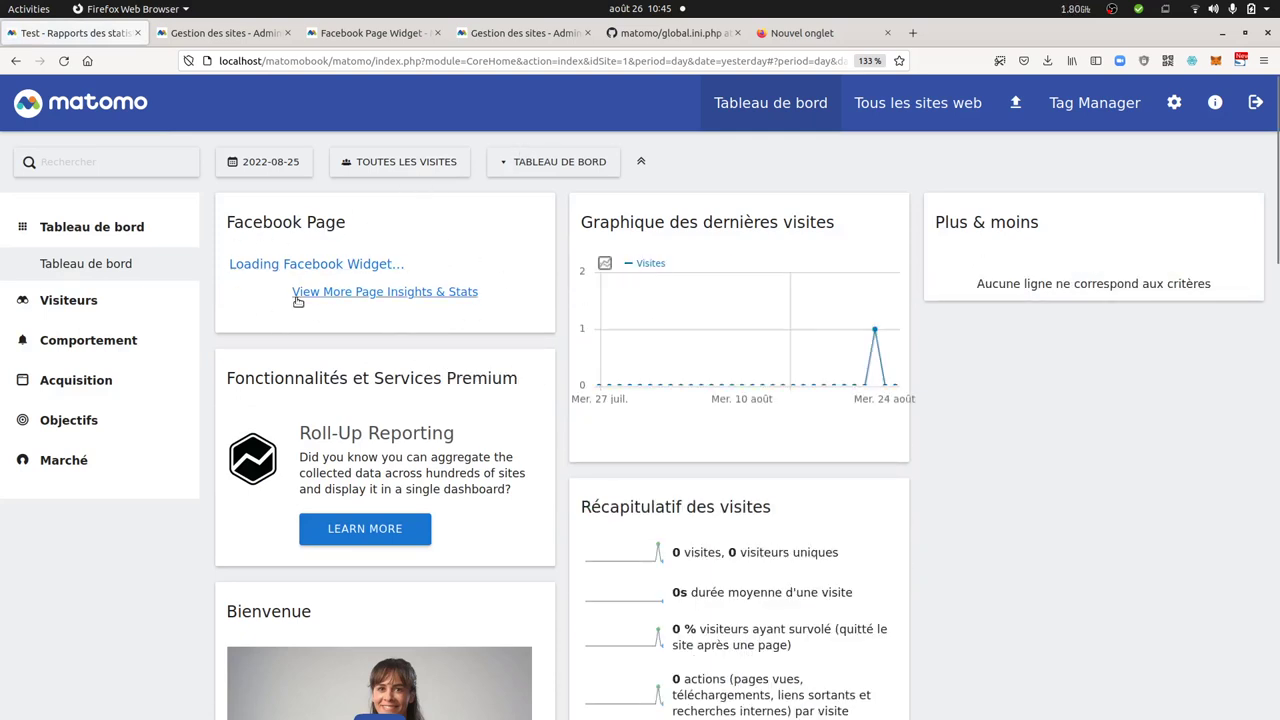
Inspect the dashboard page and switch developer tools to the Réseau tab.
right_click(344, 345)
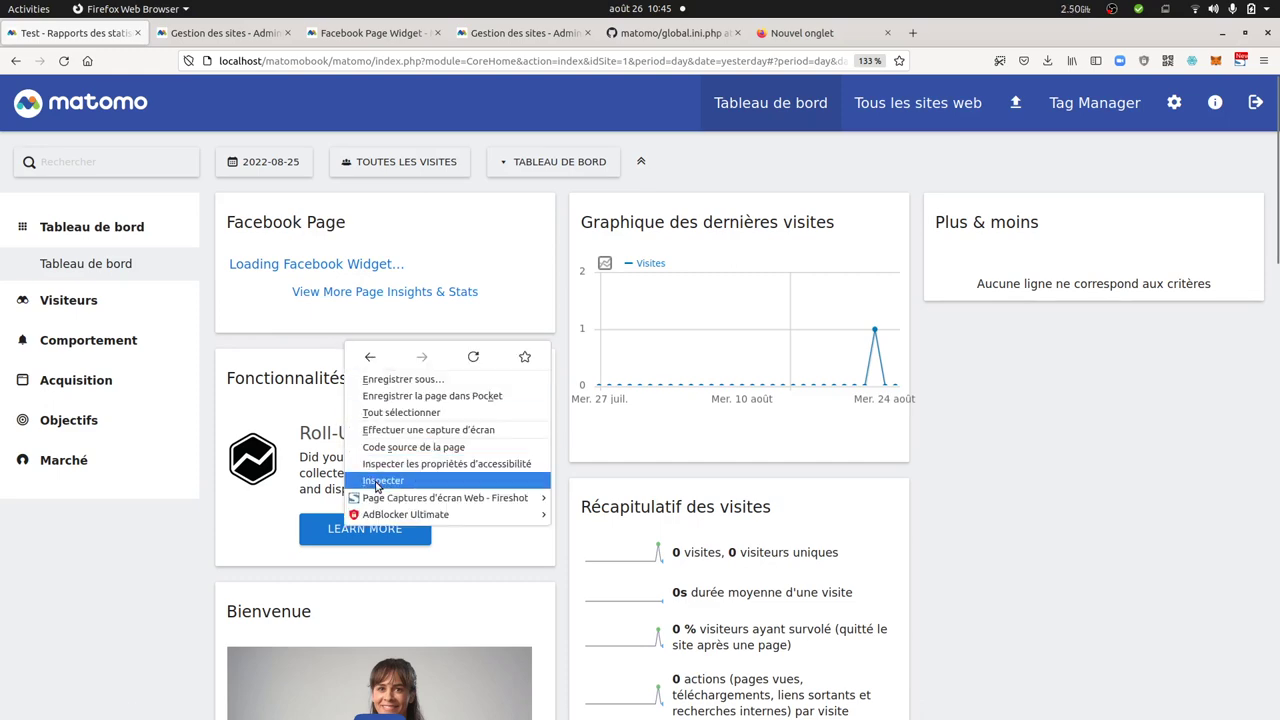
click(383, 480)
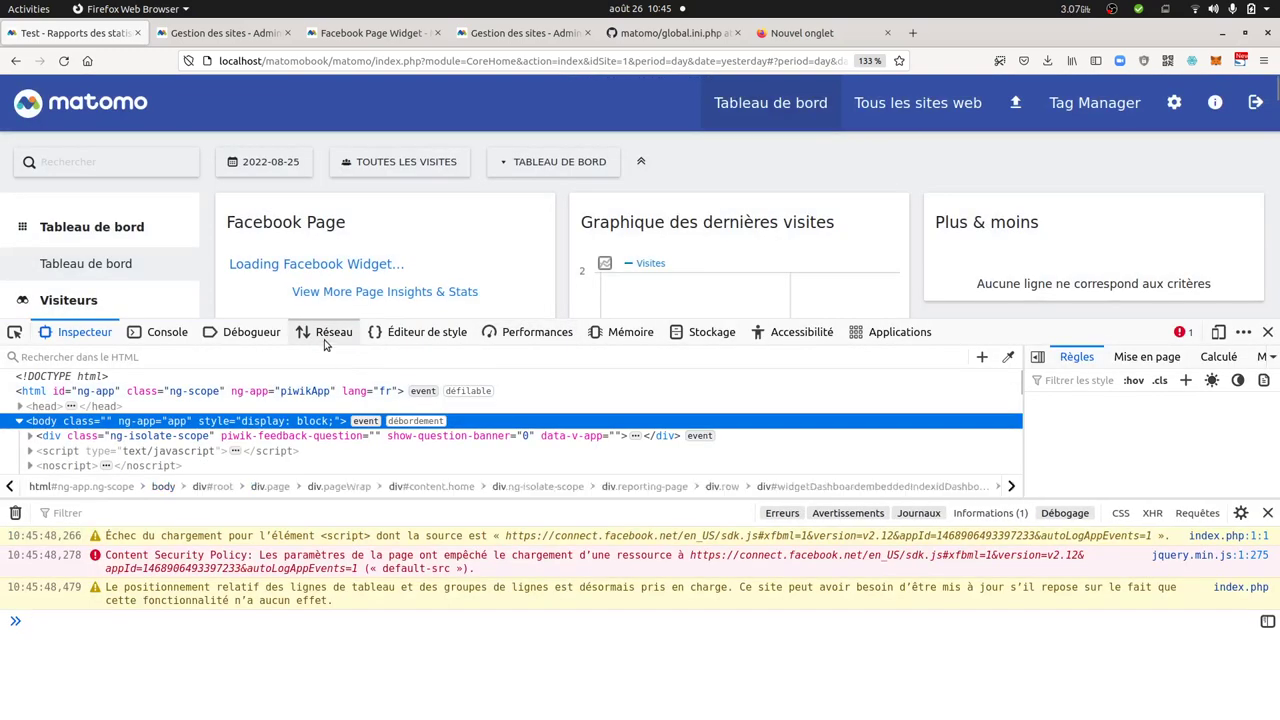
click(324, 343)
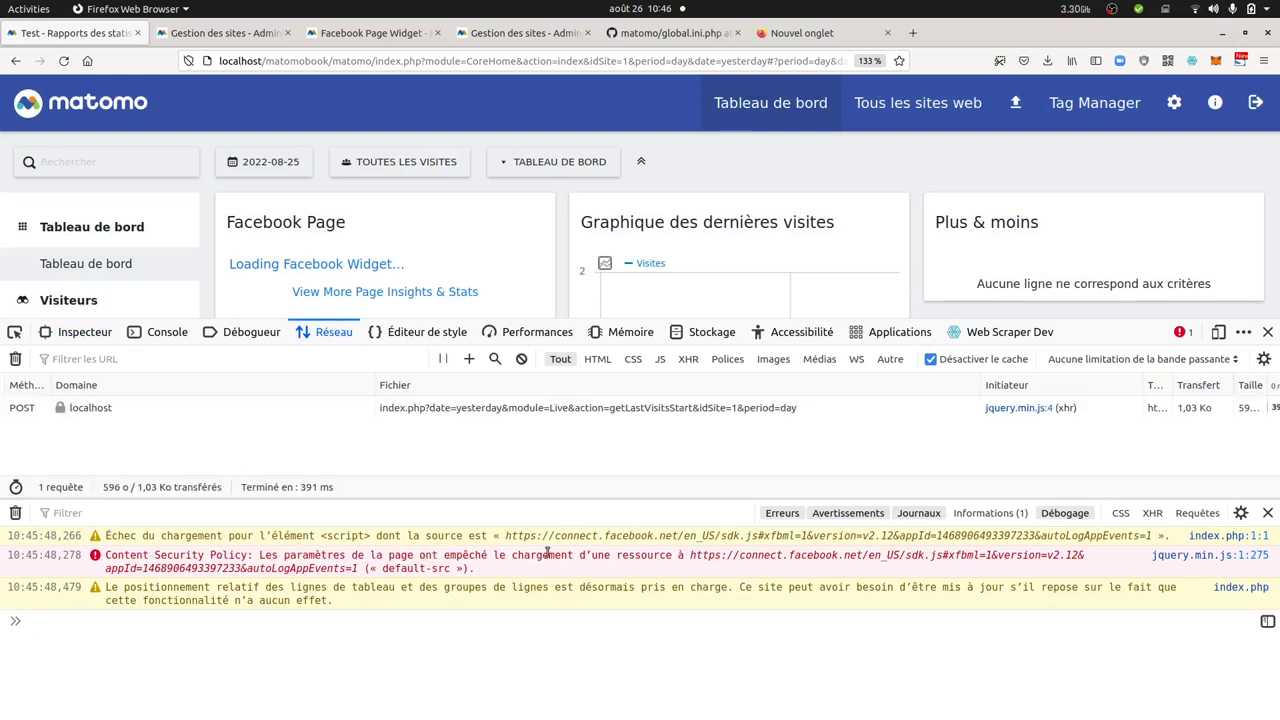
Change csp enabled from 1 to 0 on line 457 of global.ini.php and save.
mouse_move(2, 446)
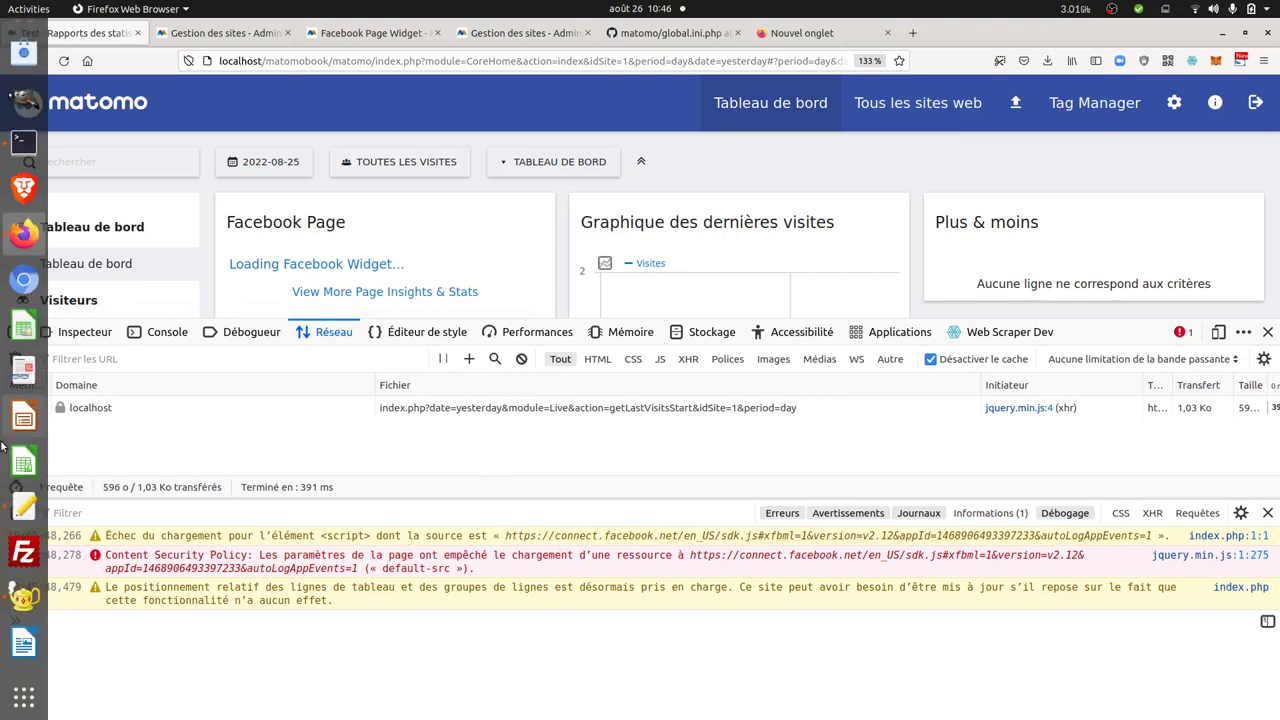
click(24, 597)
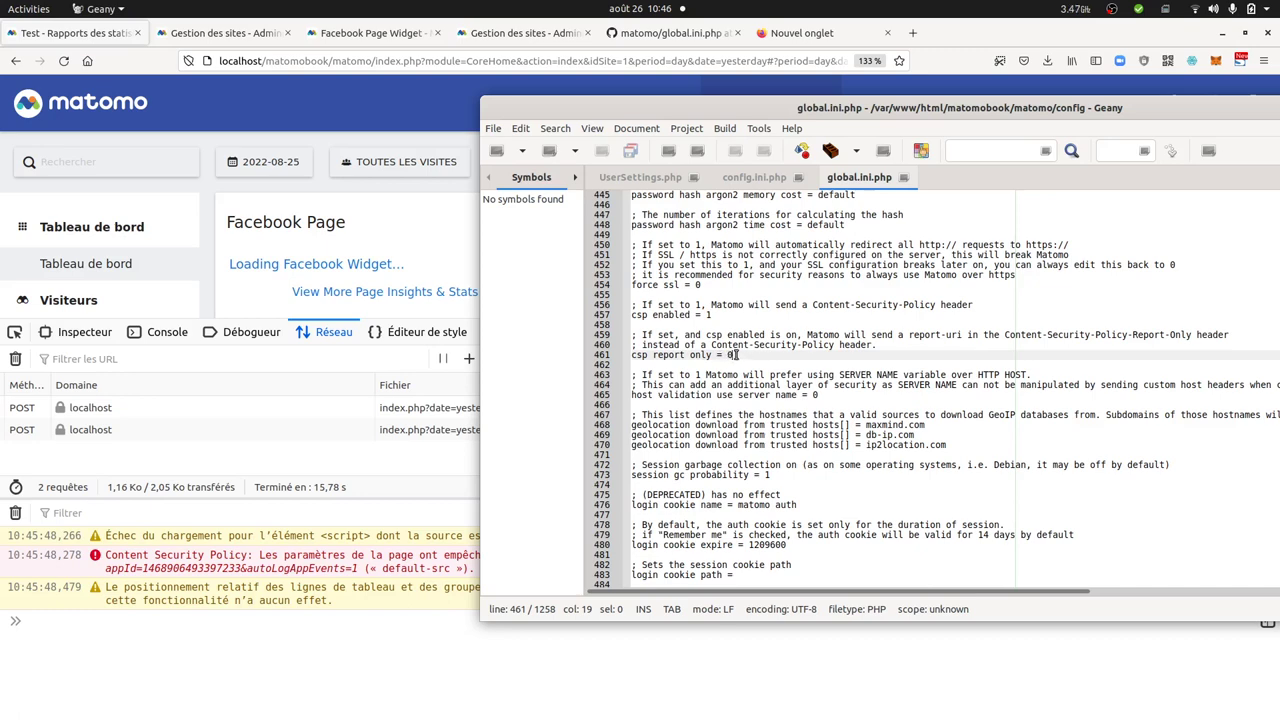
click(710, 316)
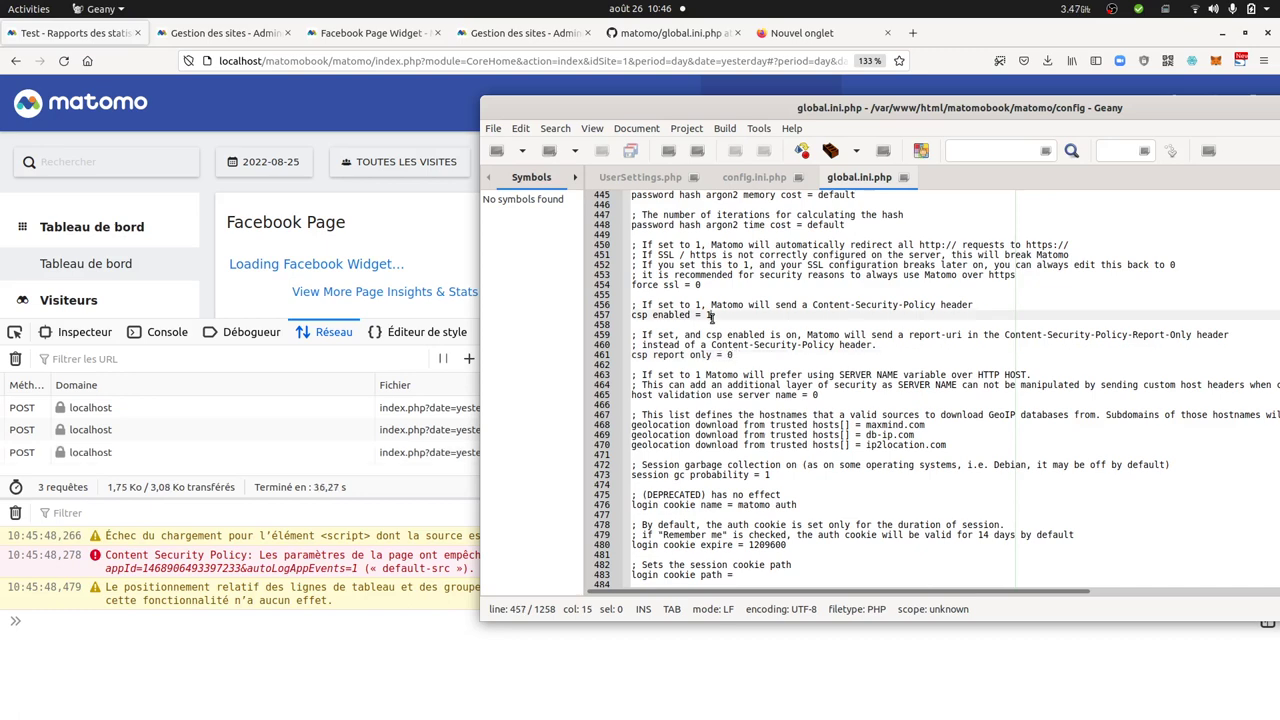
key(BackSpace)
key(ctrl+s)
Reload the Matomo dashboard in Firefox and scroll to check the Facebook widget's feed.
click(263, 93)
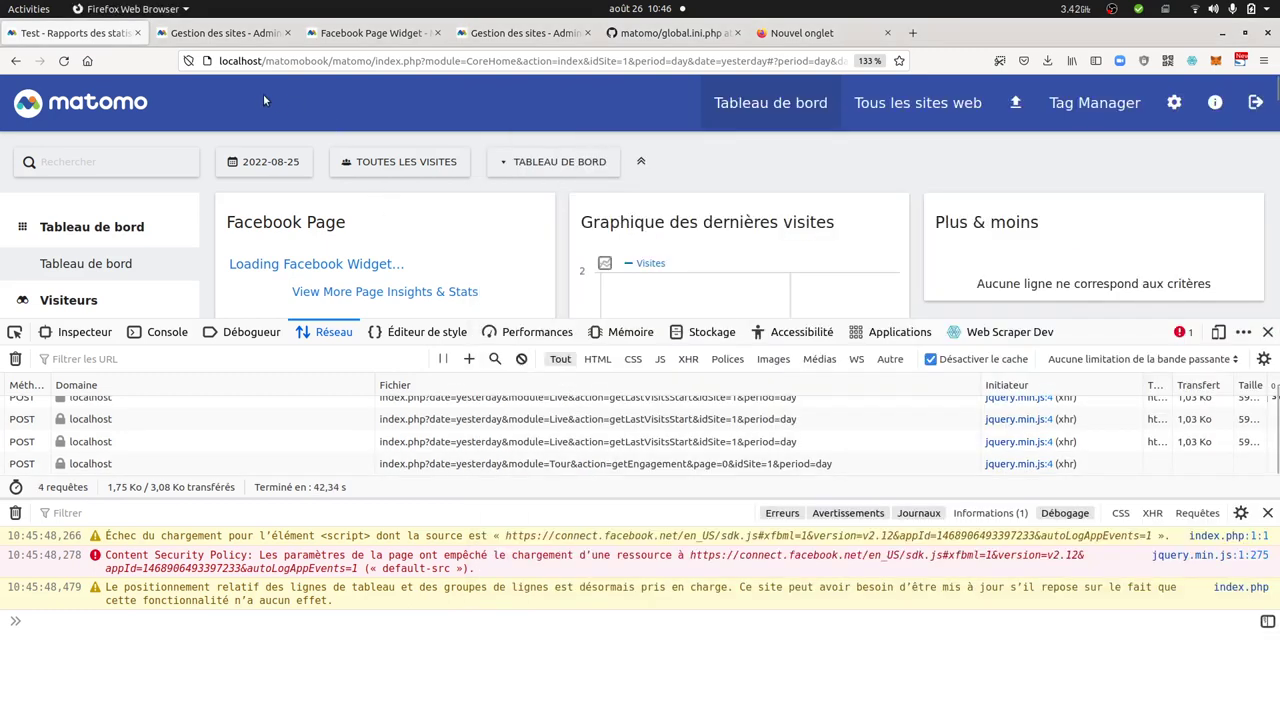
click(65, 62)
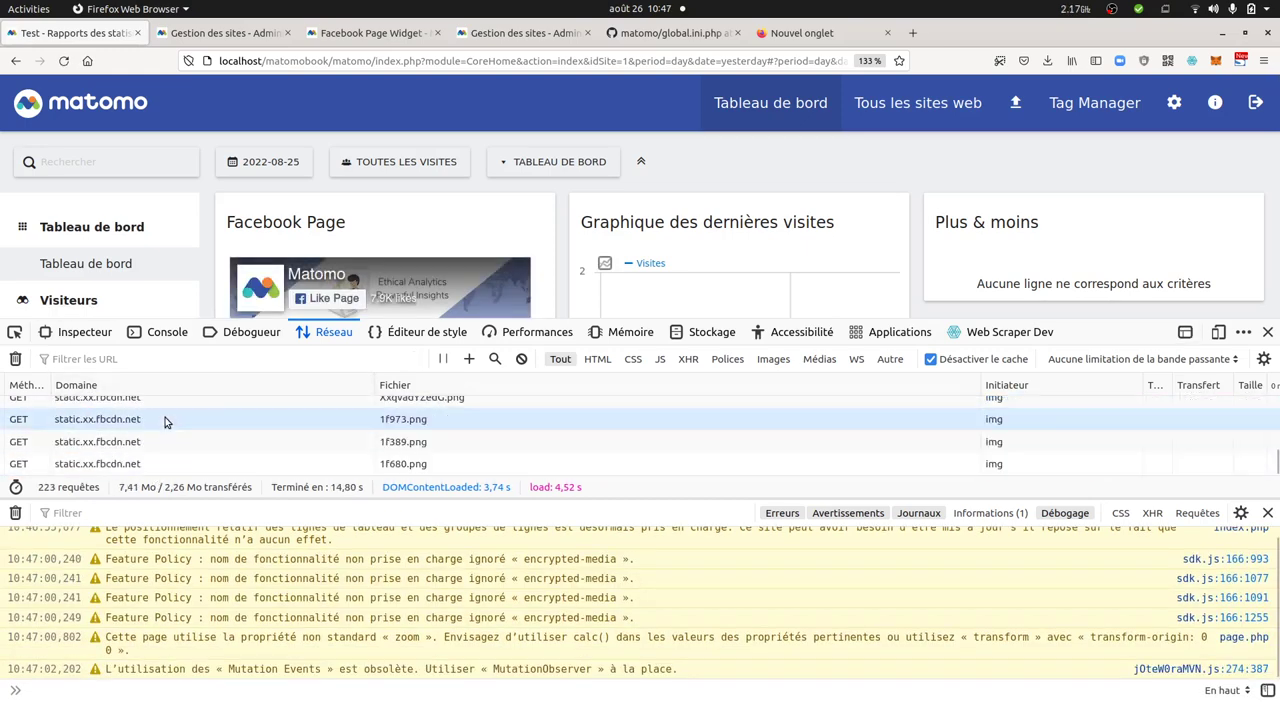
scroll(458, 228, down, 5)
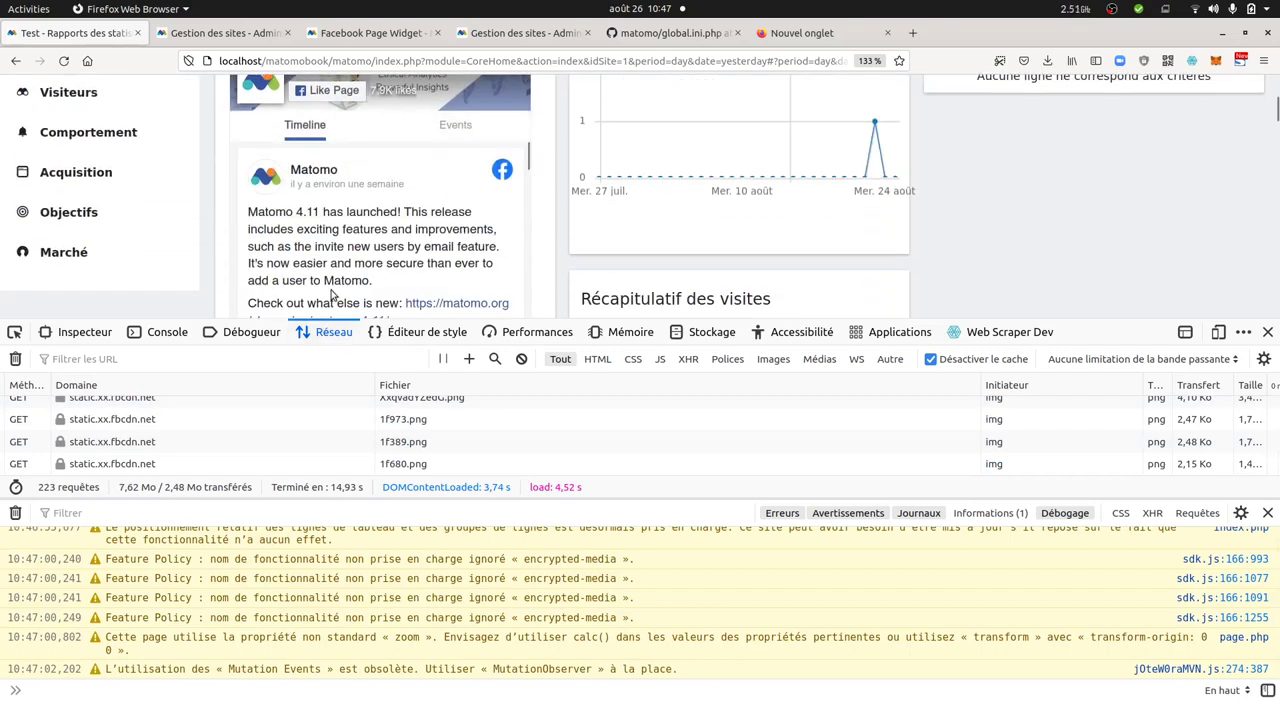
scroll(400, 250, up, 5)
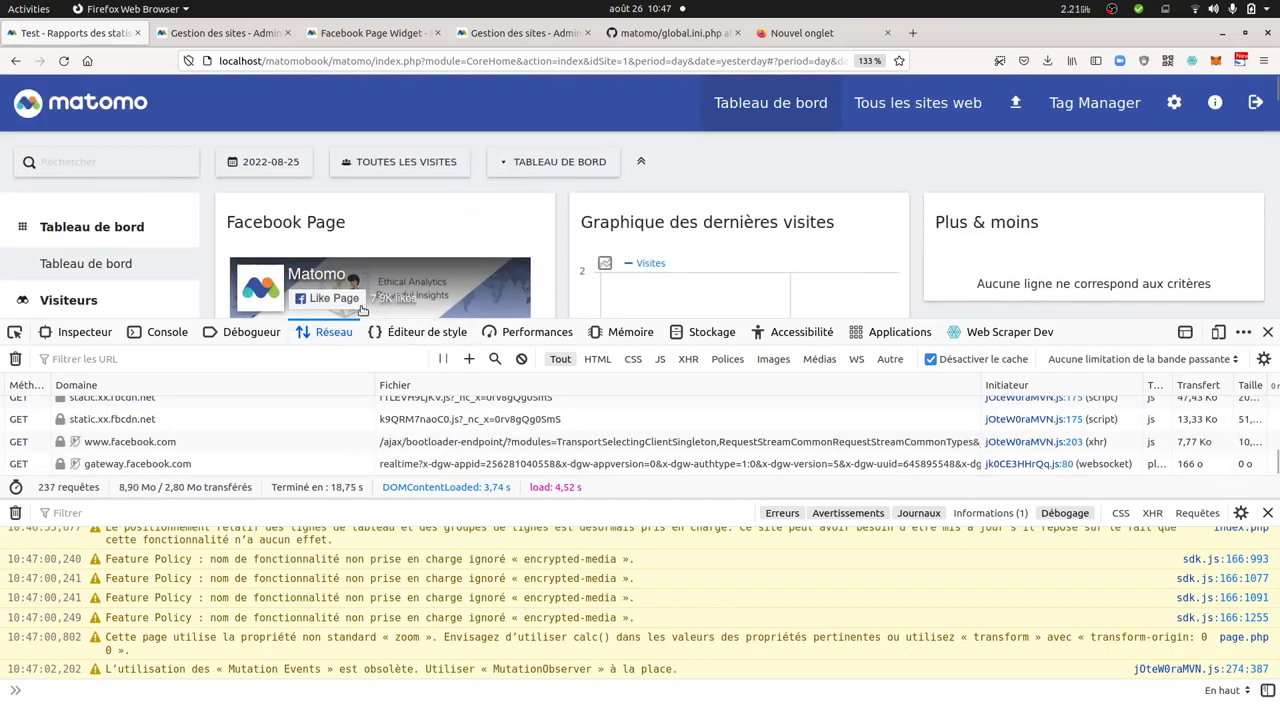
scroll(378, 282, down, 5)
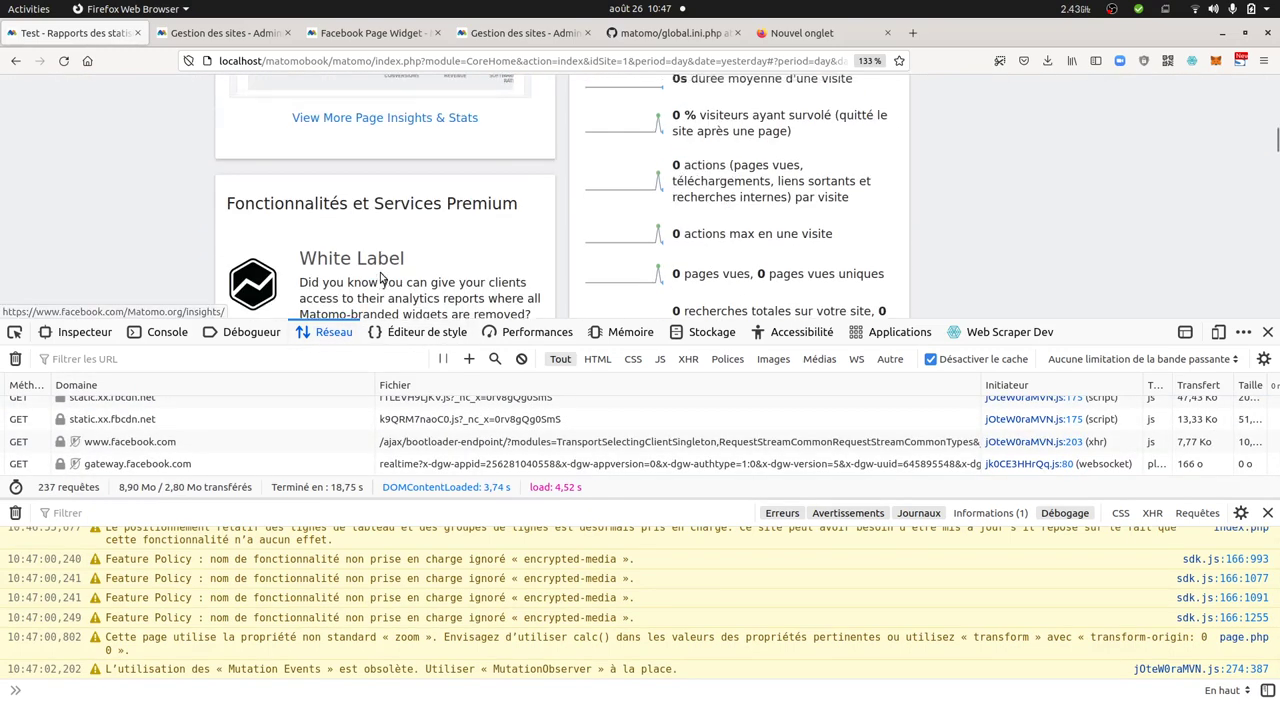
scroll(378, 282, up, 3)
Set csp enabled and csp report only both to 1 in global.ini.php and save.
mouse_move(5, 405)
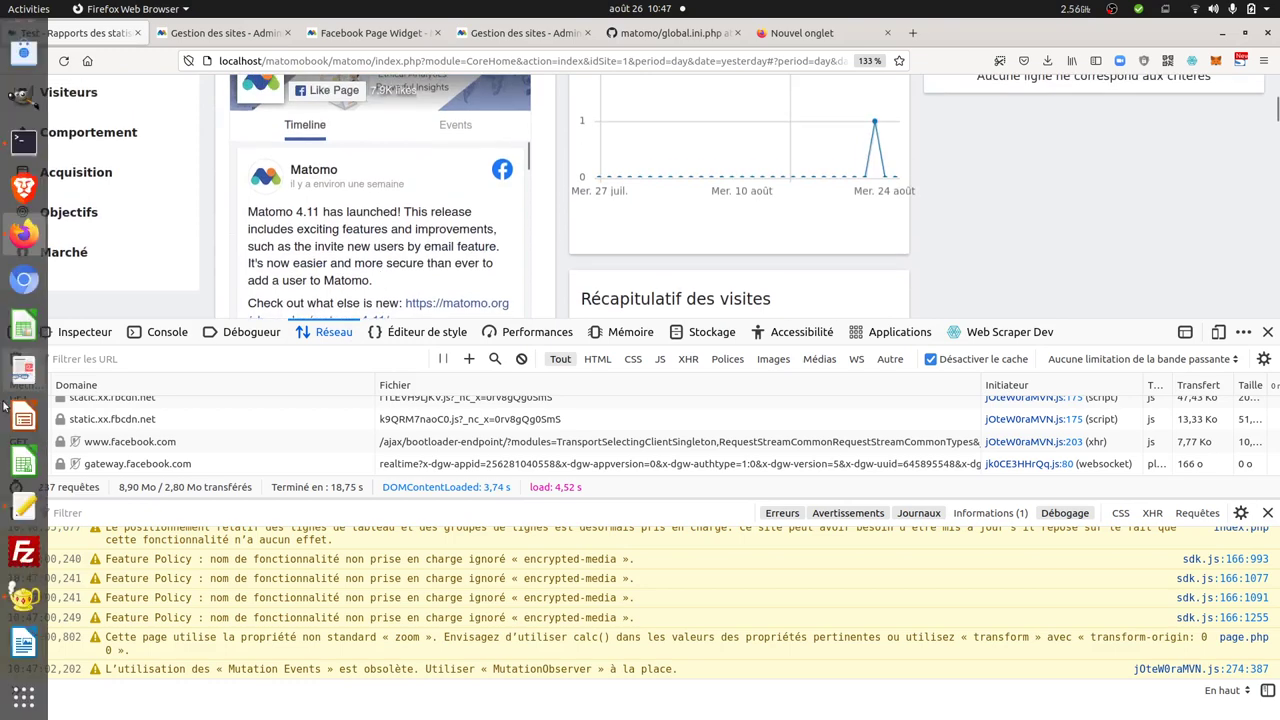
click(23, 597)
key(BackSpace)
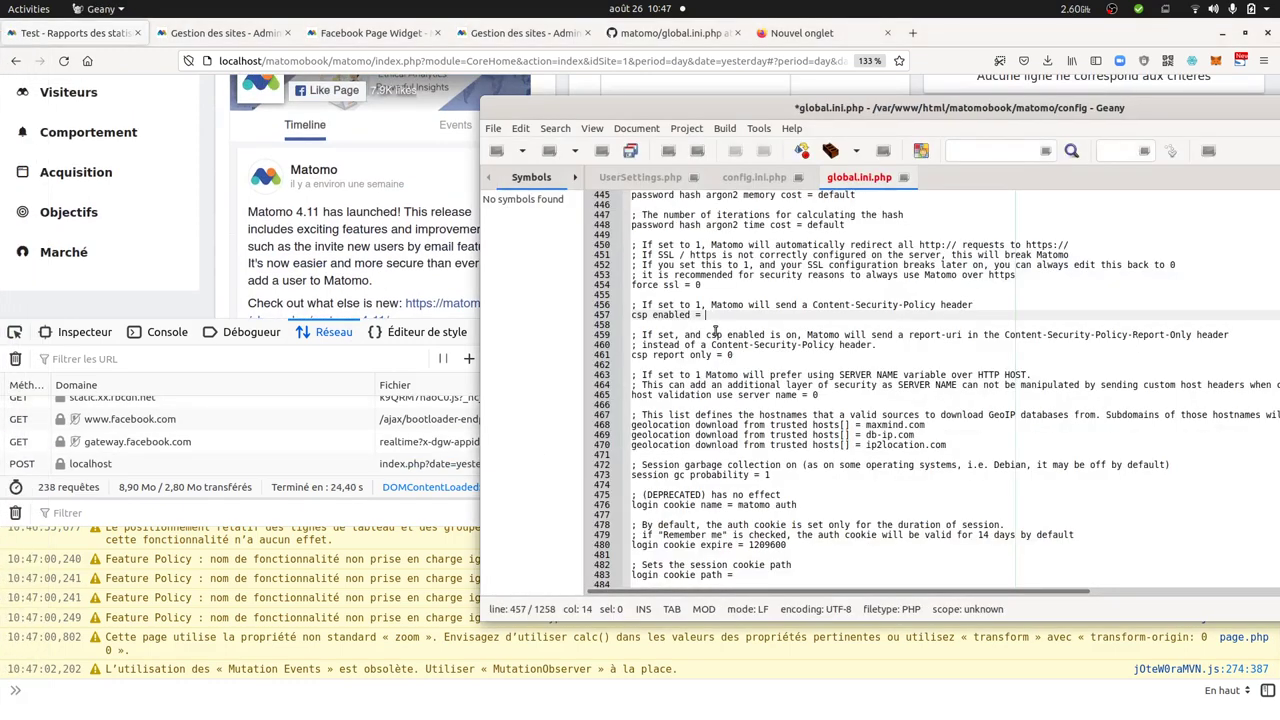
click(740, 355)
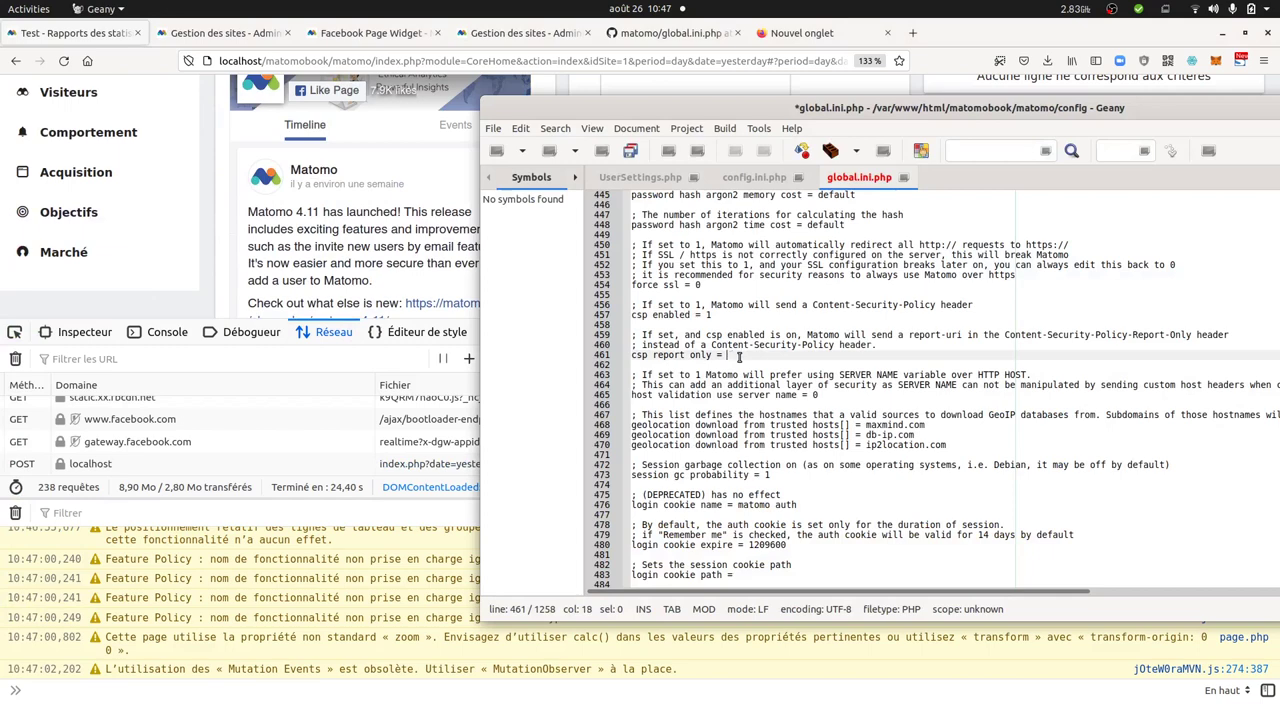
key(ctrl+s)
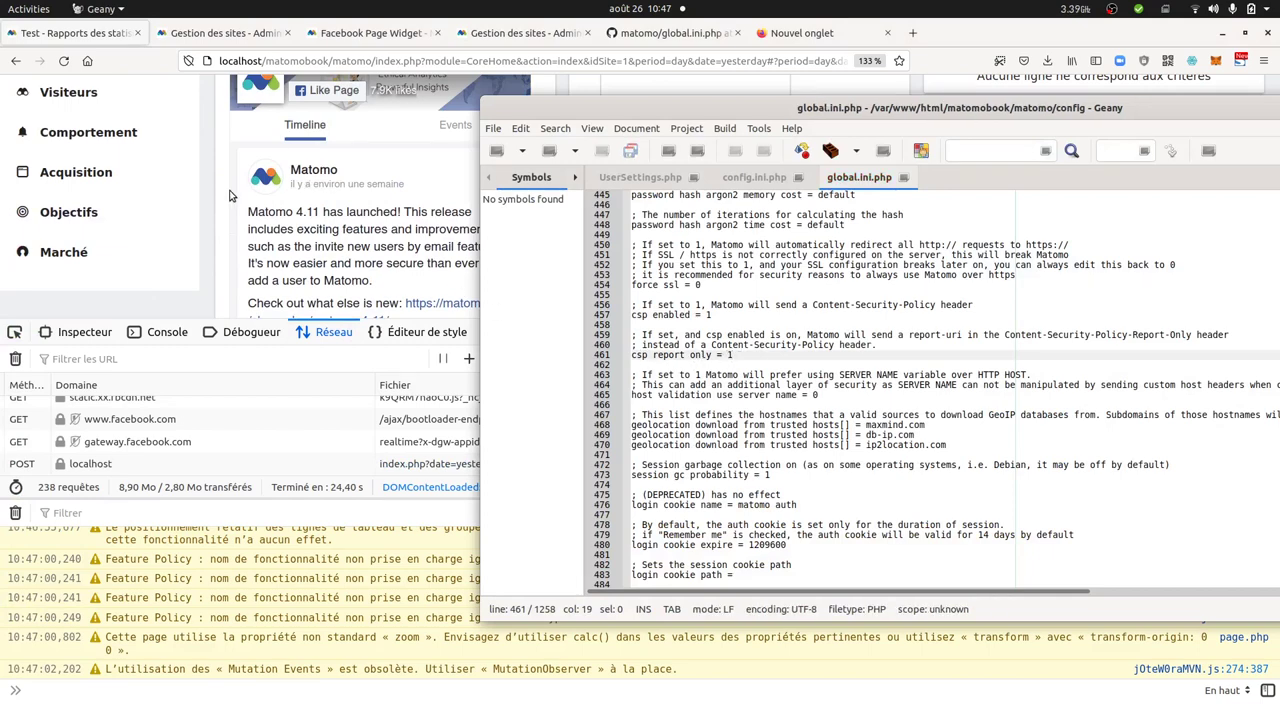
scroll(229, 196, up, 4)
Reload the dashboard under report-only CSP, scroll through the Facebook widget, and close developer tools.
click(70, 61)
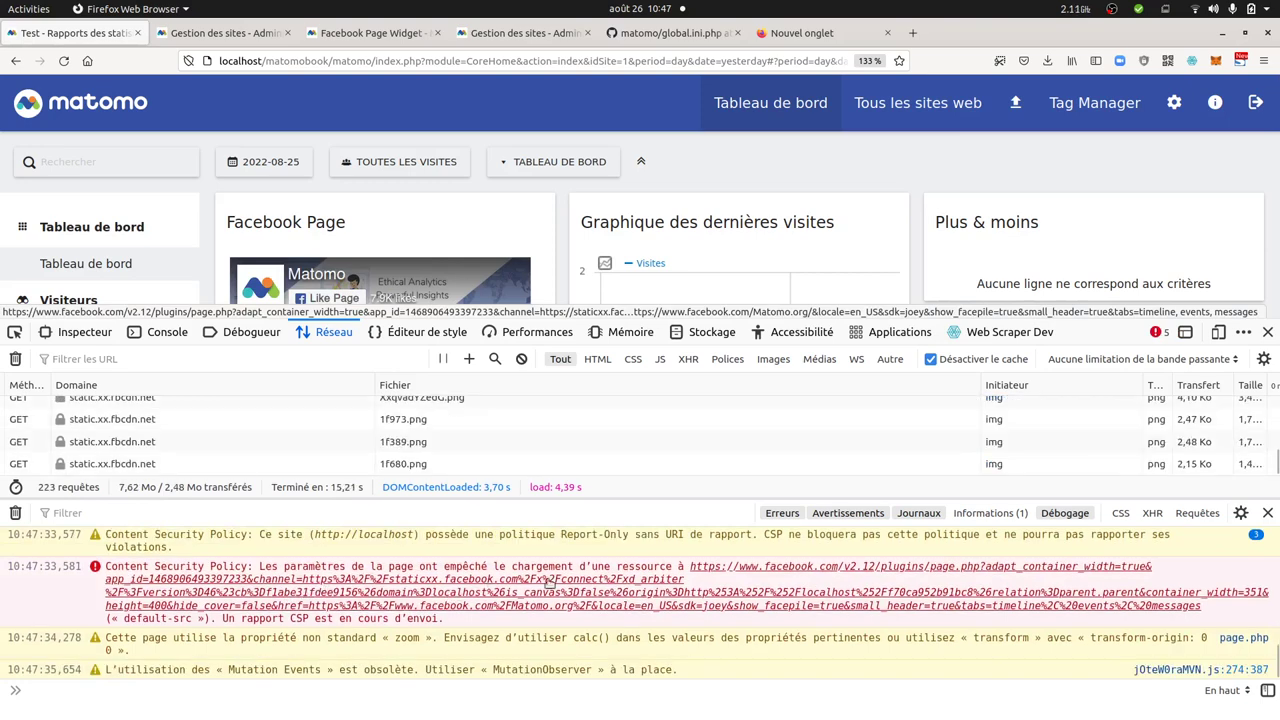
scroll(487, 247, down, 4)
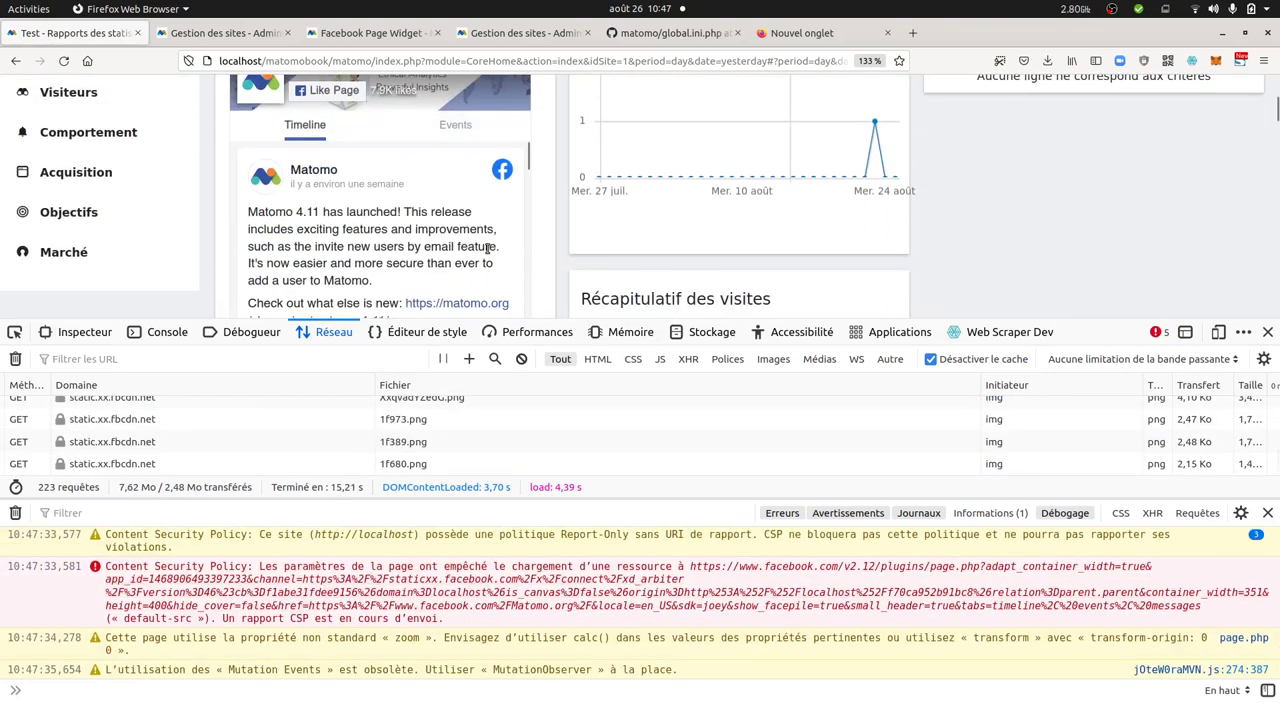
scroll(487, 247, down, 5)
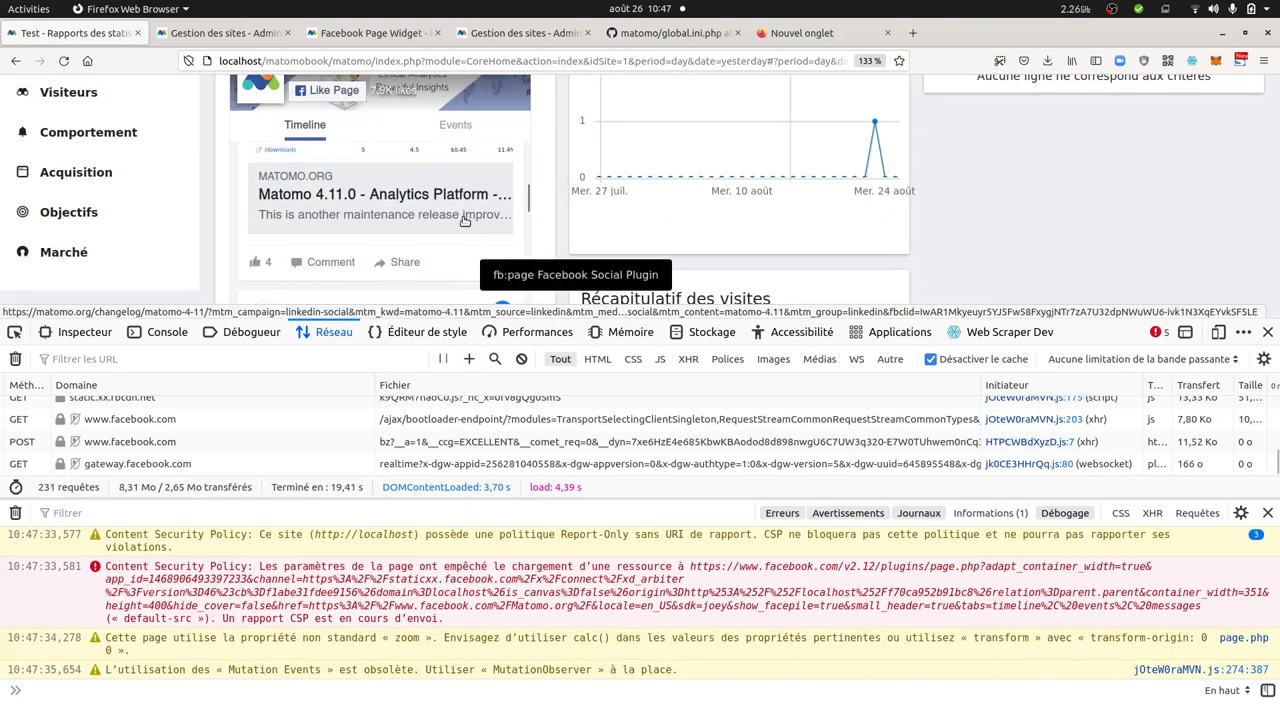
scroll(465, 220, up, 5)
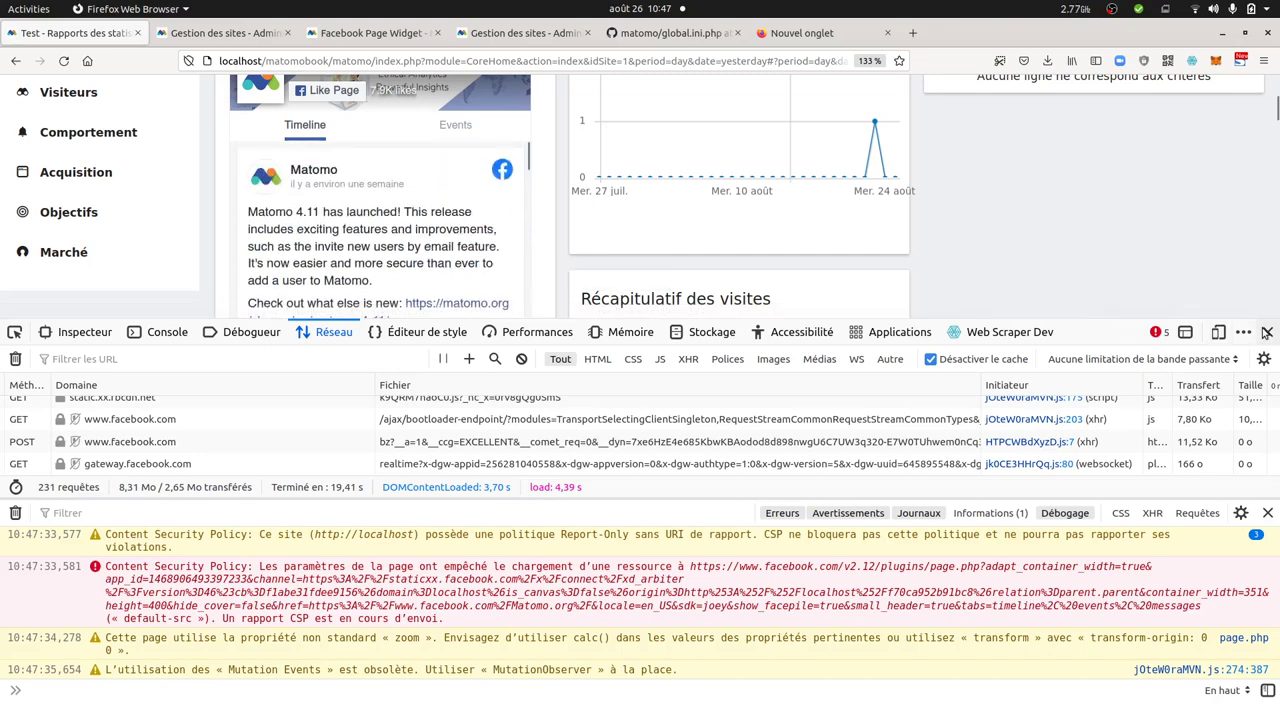
scroll(872, 195, up, 4)
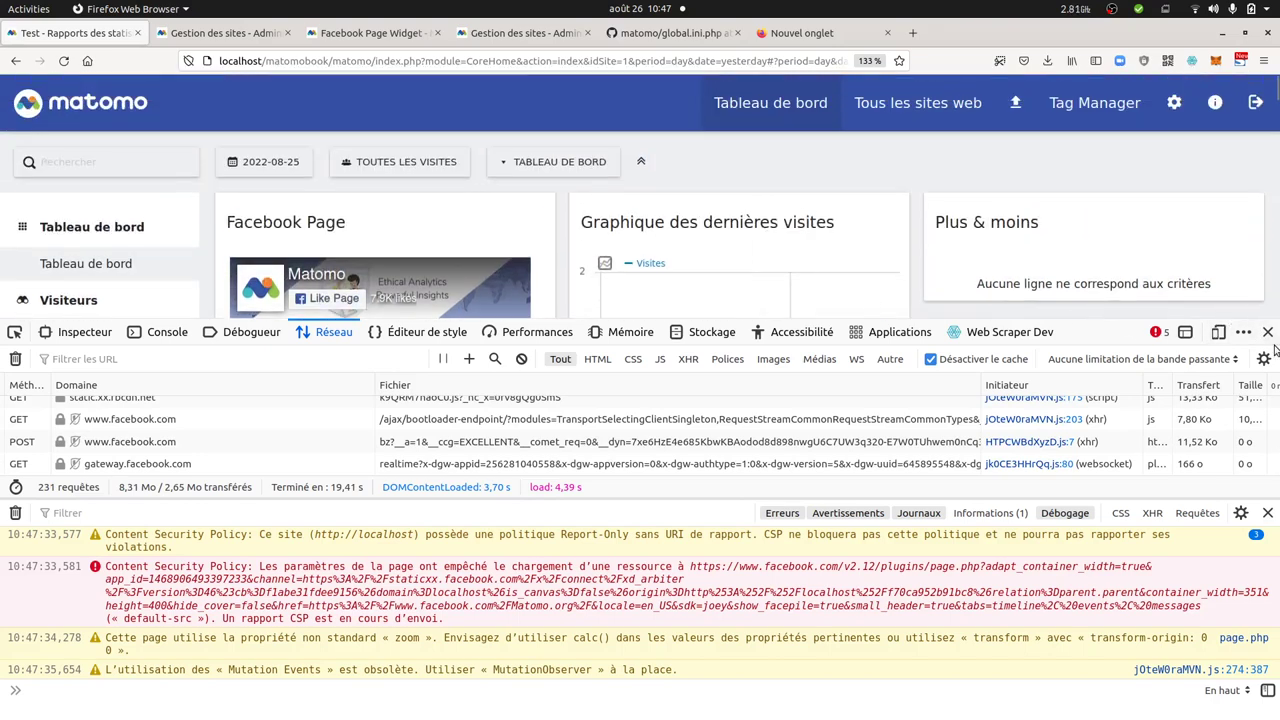
click(1267, 331)
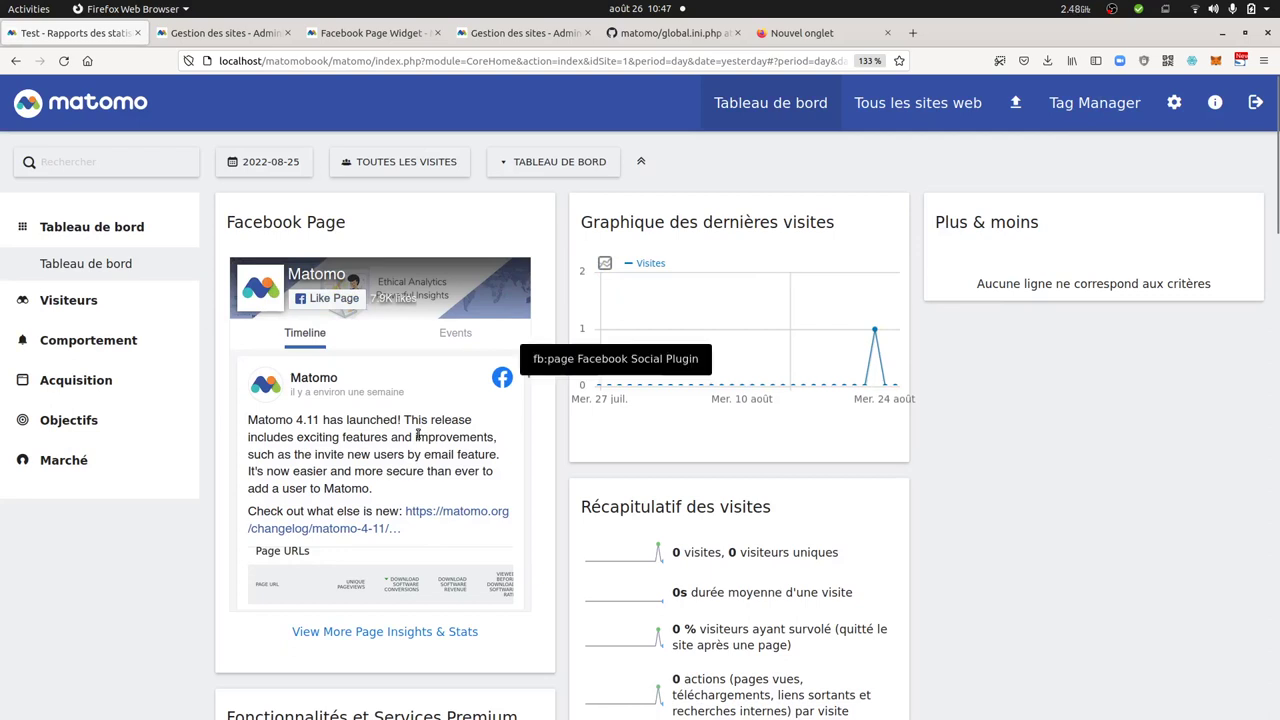